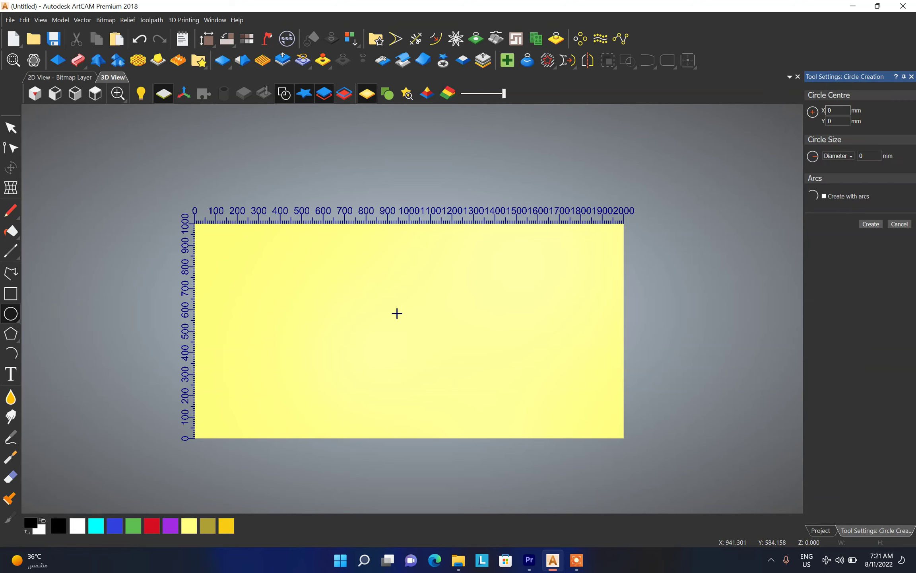
# Draw a circle centred at about X 942, Y 584 mm and set its diameter to 50 mm.
pyautogui.moveTo(397, 314); pyautogui.dragTo(424, 342)
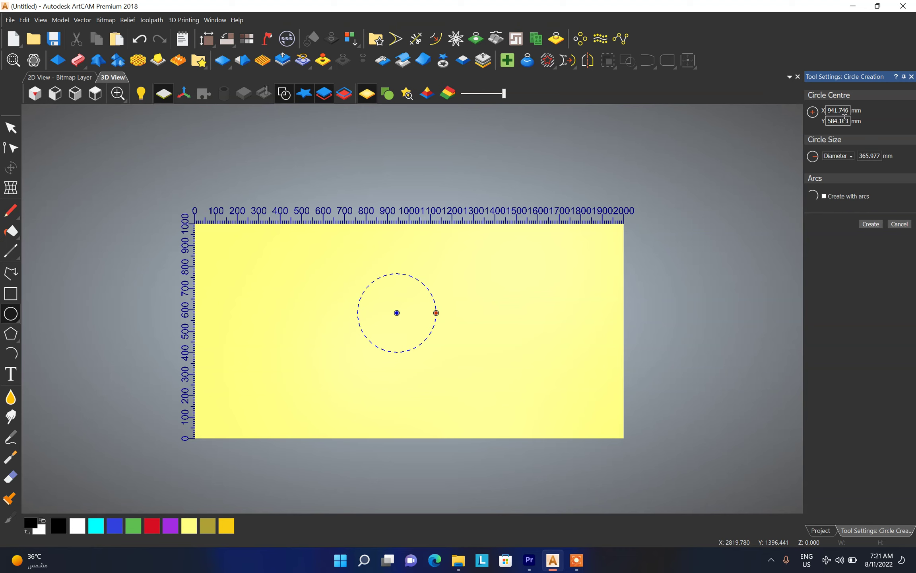
pyautogui.click(833, 158)
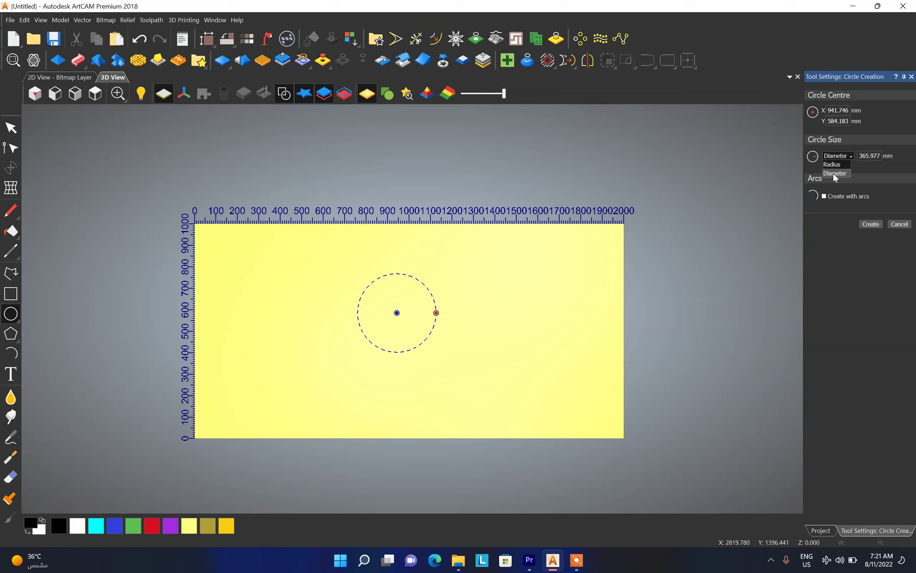
pyautogui.click(835, 174)
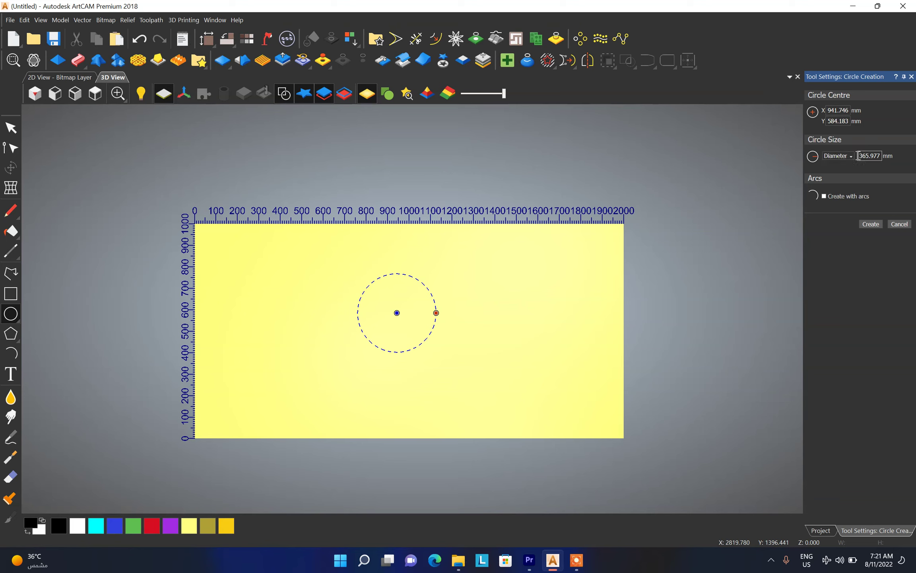
pyautogui.moveTo(860, 155); pyautogui.dragTo(883, 157)
pyautogui.write('50')
# Switch the circle's size definition to radius, set the radius to 100 mm, and create the circle.
pyautogui.click(838, 156)
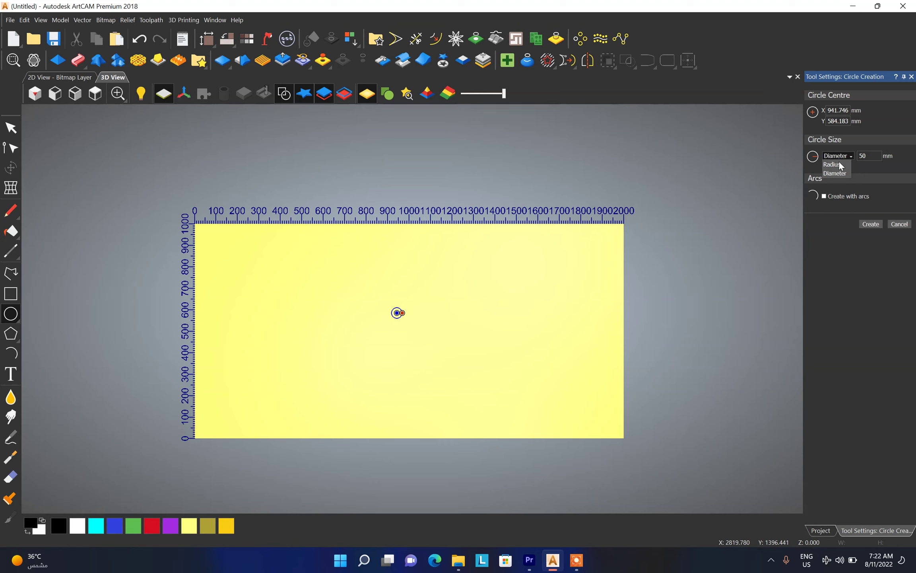
pyautogui.click(835, 164)
pyautogui.write('50')
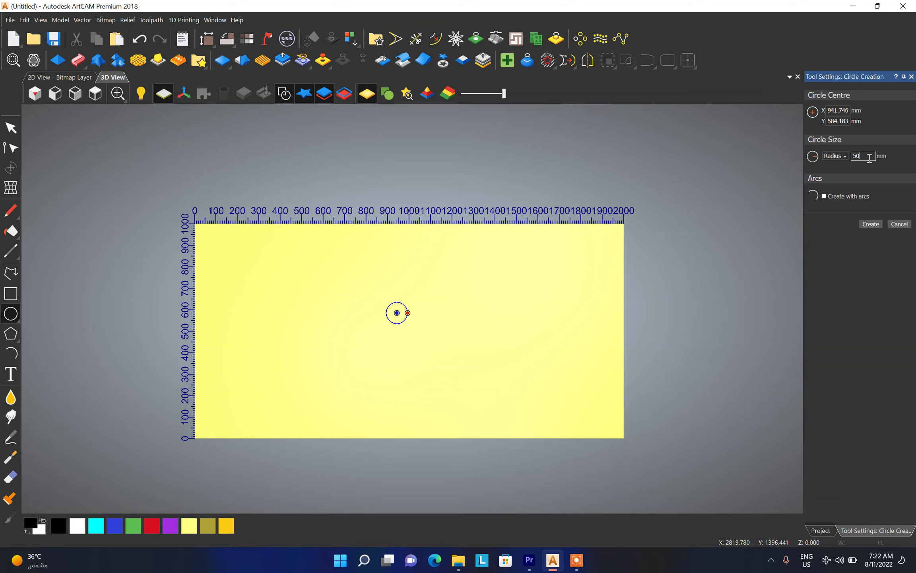
pyautogui.moveTo(870, 158); pyautogui.dragTo(851, 158)
pyautogui.click(870, 224)
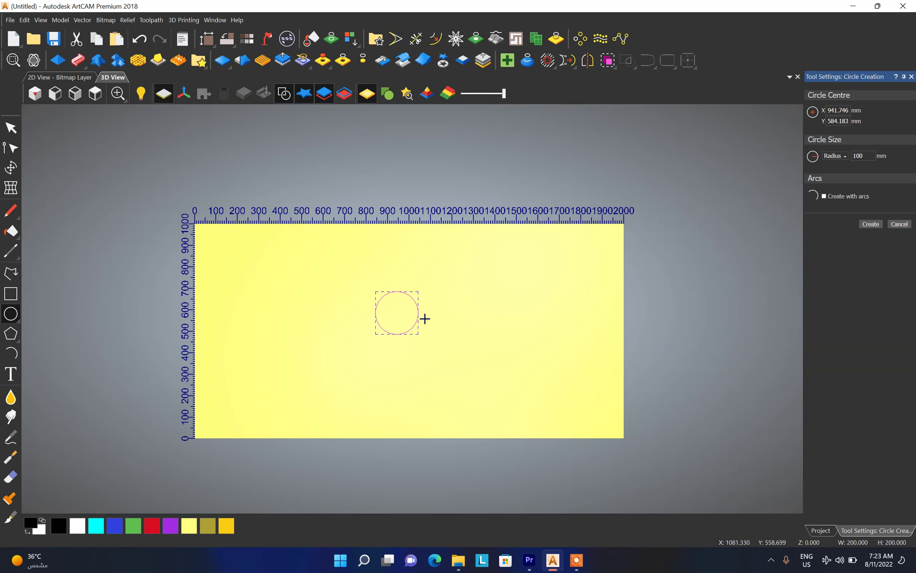
pyautogui.scroll(3, 409, 319)
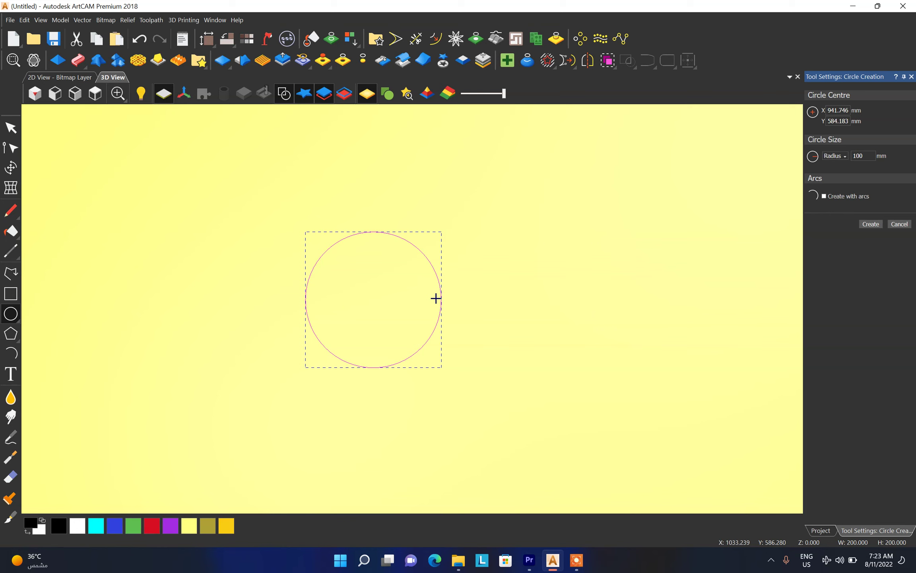
pyautogui.press('Escape')
pyautogui.press('F3')
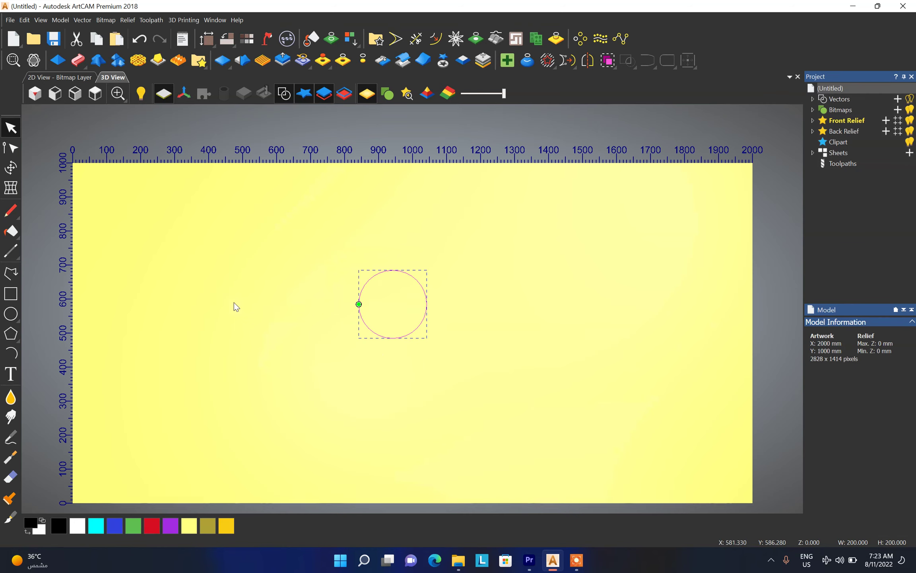
# Create a second circle from arcs beside the first, with a radius of about 149 mm centred at about X 1298, Y 638 mm.
pyautogui.click(11, 314)
pyautogui.moveTo(514, 286); pyautogui.dragTo(537, 331)
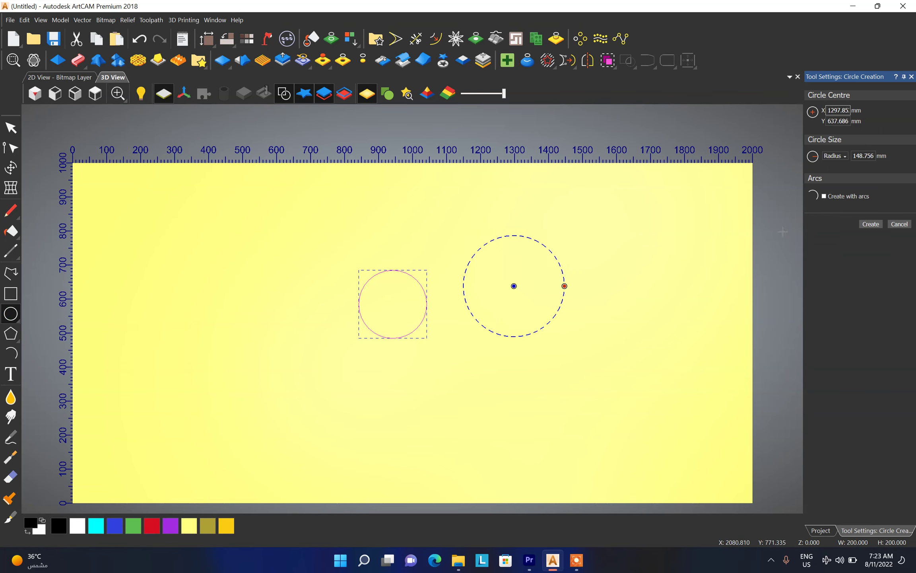
pyautogui.click(824, 196)
pyautogui.click(874, 225)
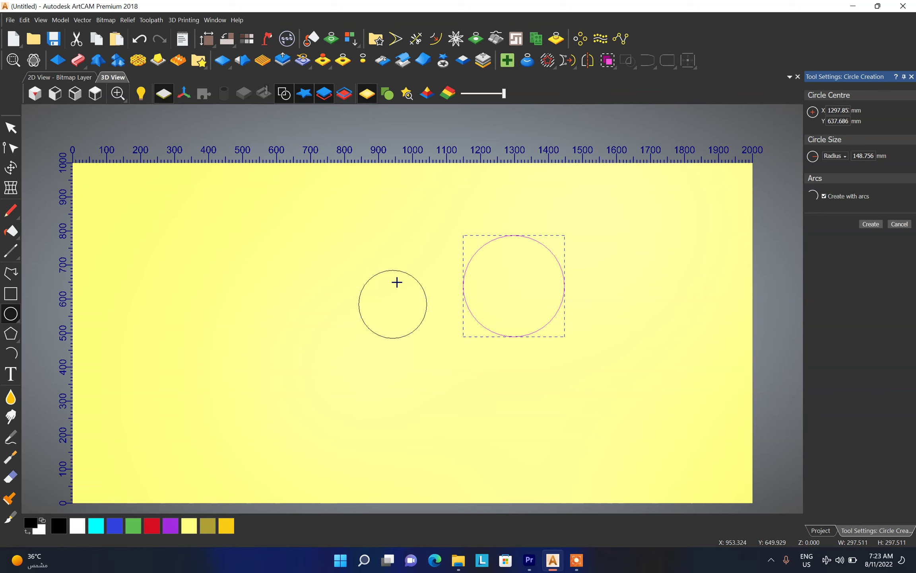
pyautogui.press('Escape')
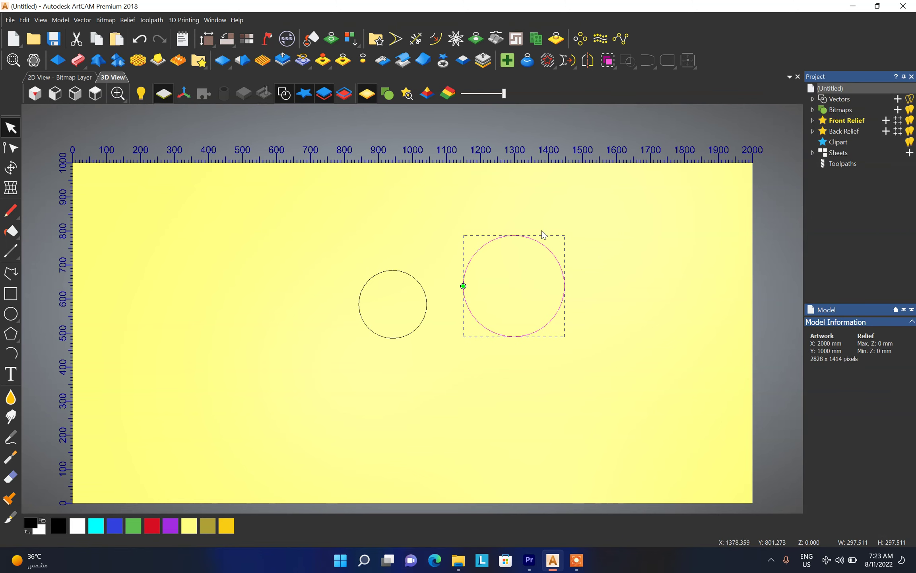
pyautogui.click(478, 281)
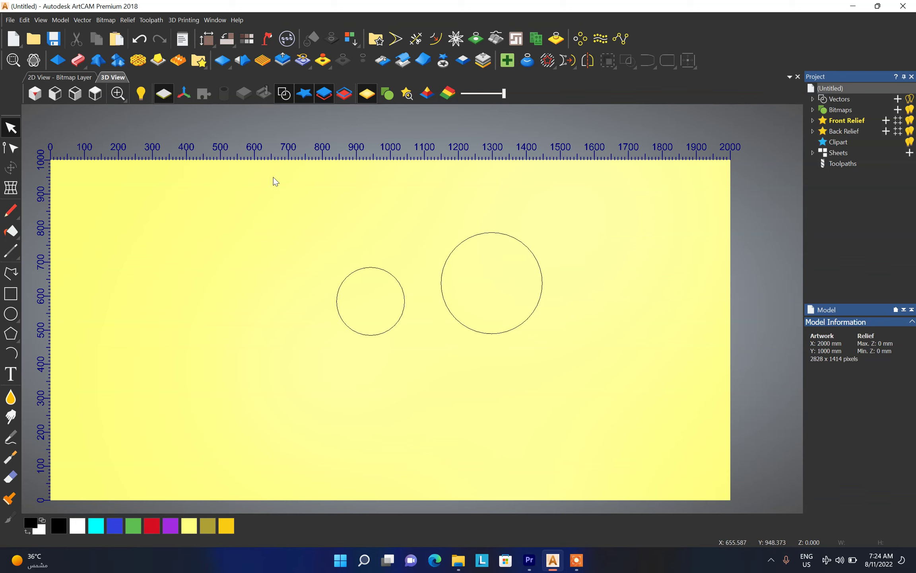
# Select both circles and put them into node editing.
pyautogui.moveTo(270, 172); pyautogui.dragTo(566, 383)
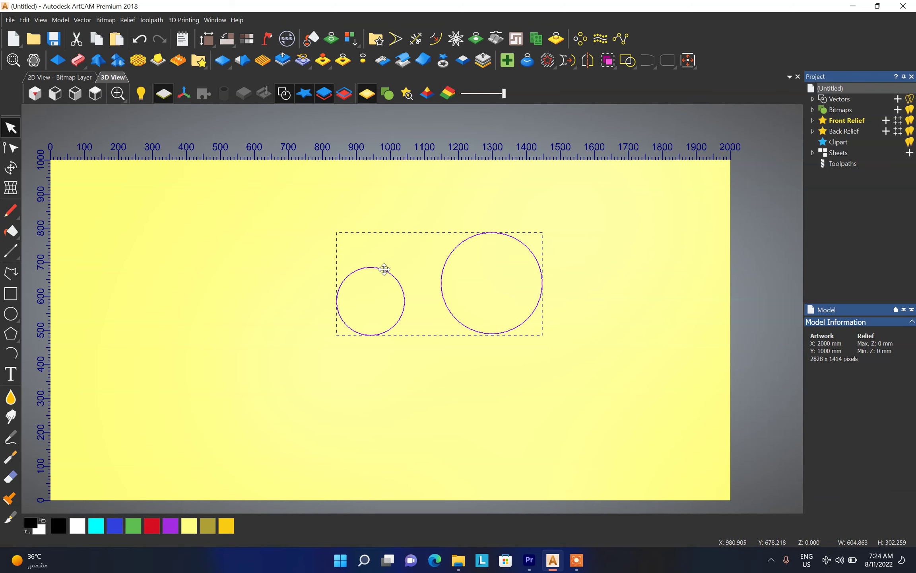
pyautogui.click(12, 148)
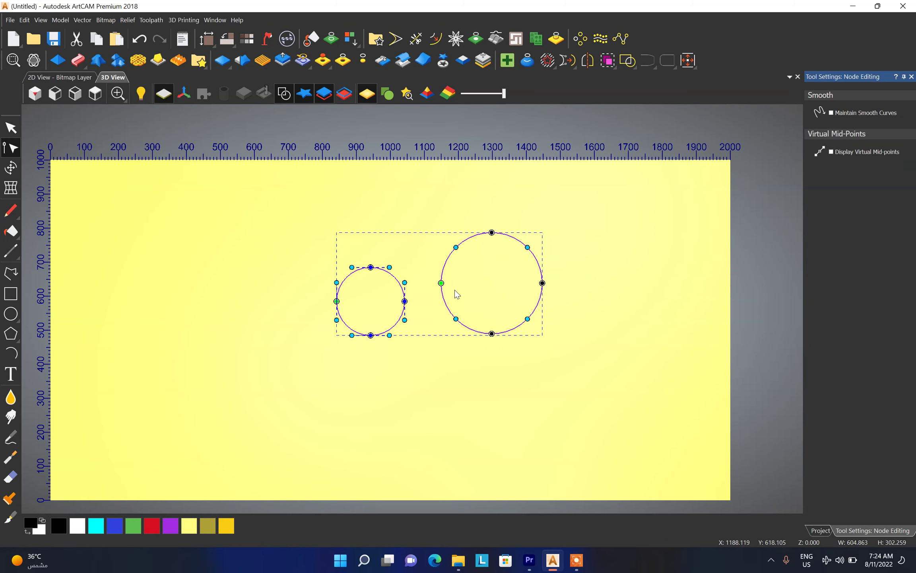
pyautogui.moveTo(298, 174); pyautogui.dragTo(628, 401)
pyautogui.press('n')
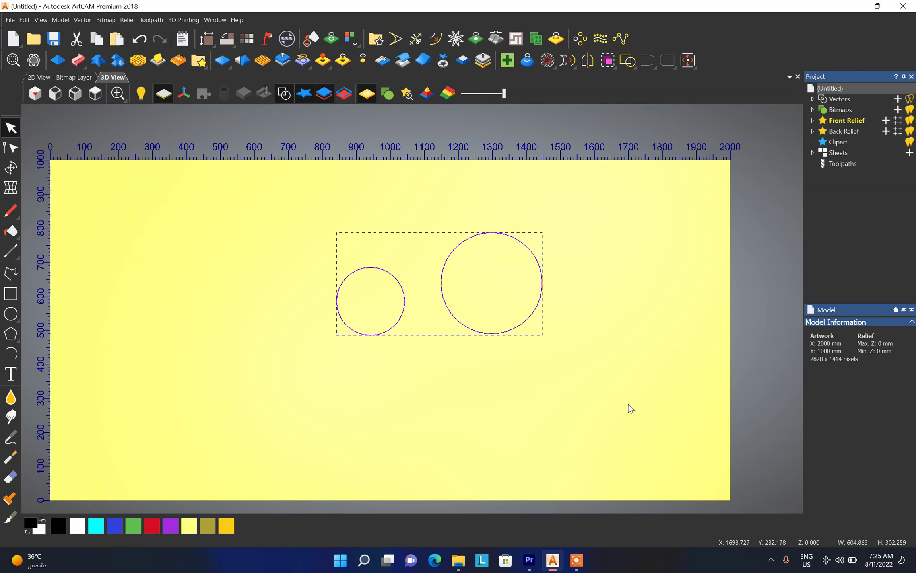
pyautogui.press('n')
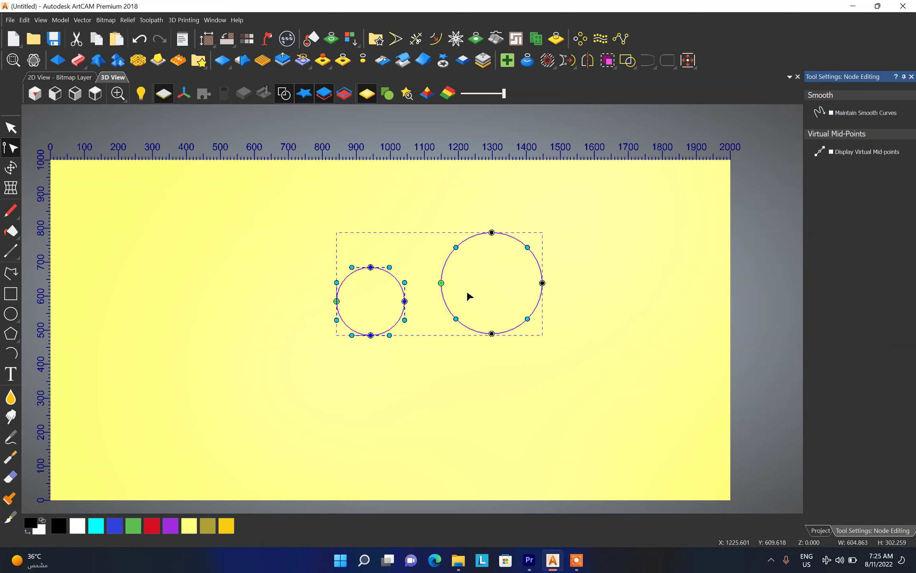
# Reshape the smaller circle by moving the control handles of its top and right nodes.
pyautogui.scroll(1, 428, 317)
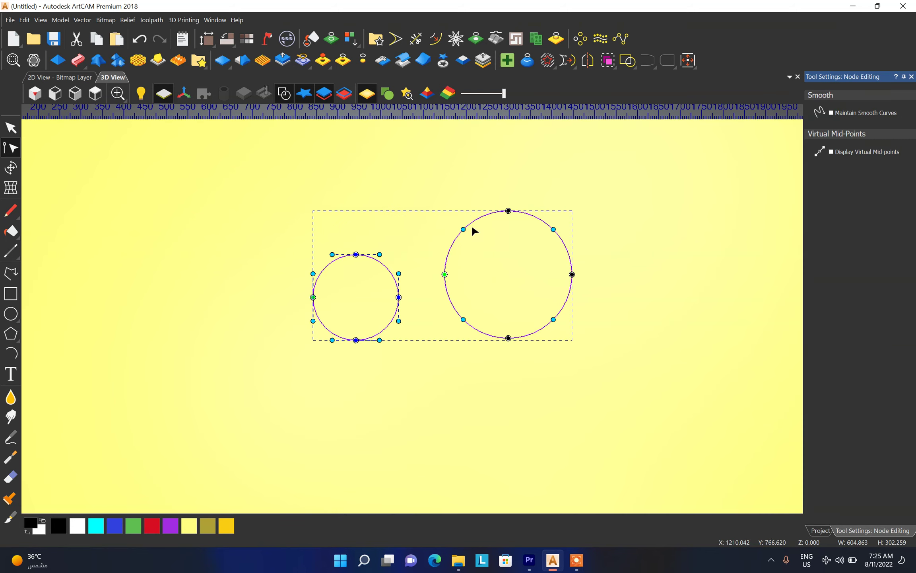
pyautogui.scroll(1, 457, 306)
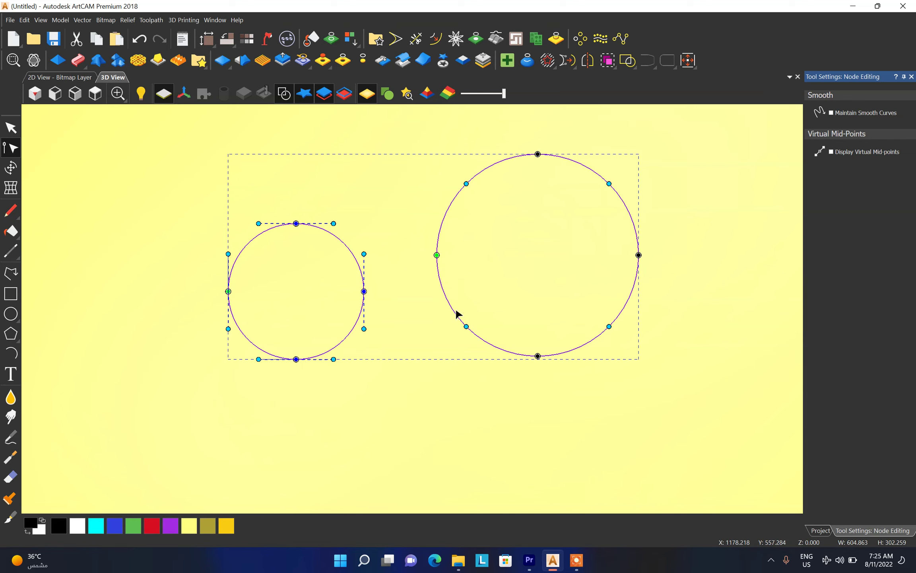
pyautogui.scroll(2, 545, 199)
pyautogui.scroll(-1, 437, 239)
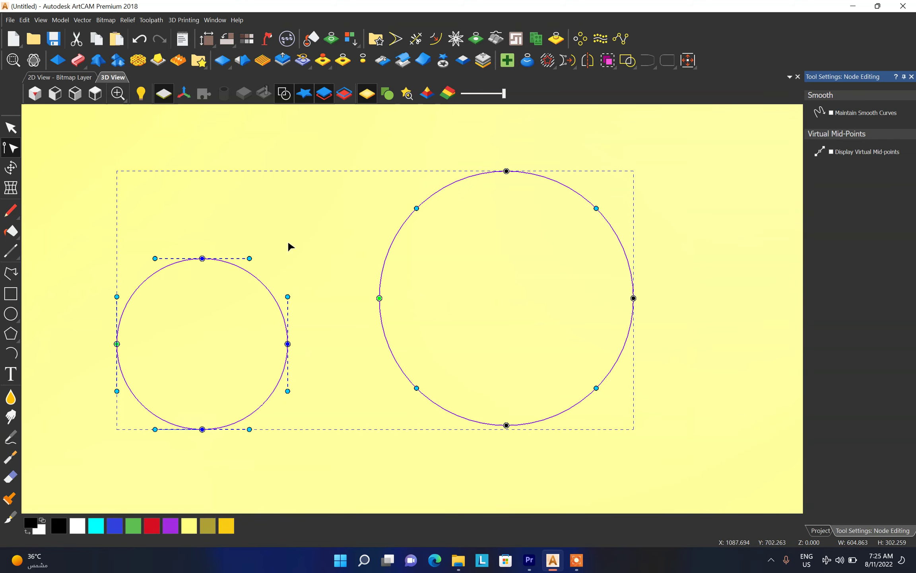
pyautogui.moveTo(155, 258); pyautogui.dragTo(175, 188)
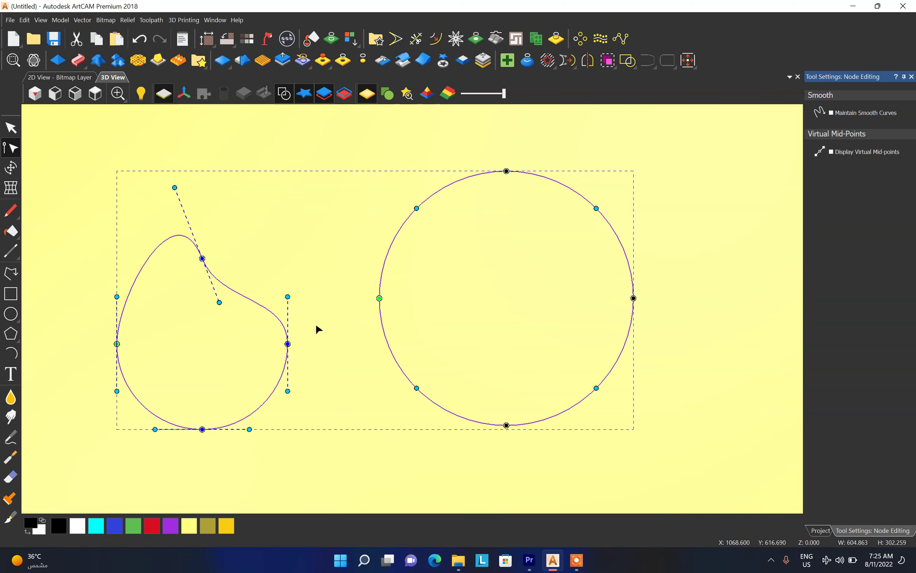
pyautogui.moveTo(287, 296); pyautogui.dragTo(260, 321)
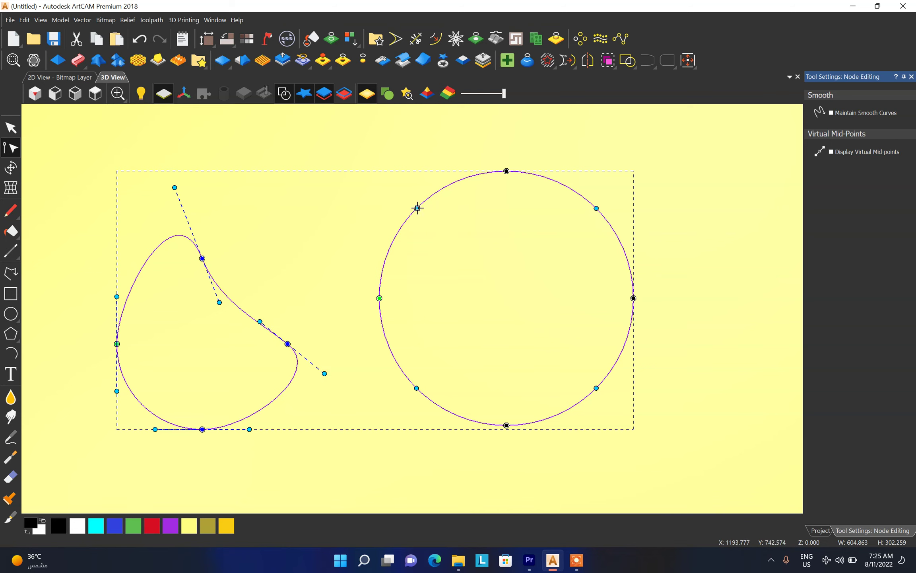
# Pull the larger circle's four arc points outward to turn it into a four-lobed outline.
pyautogui.moveTo(417, 208); pyautogui.dragTo(380, 171)
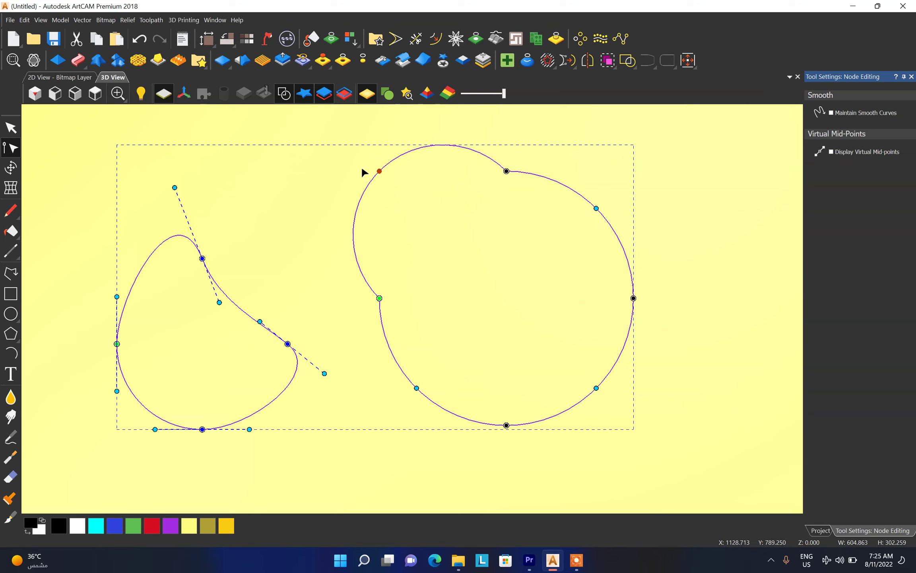
pyautogui.hotkey('ctrl', 'z')
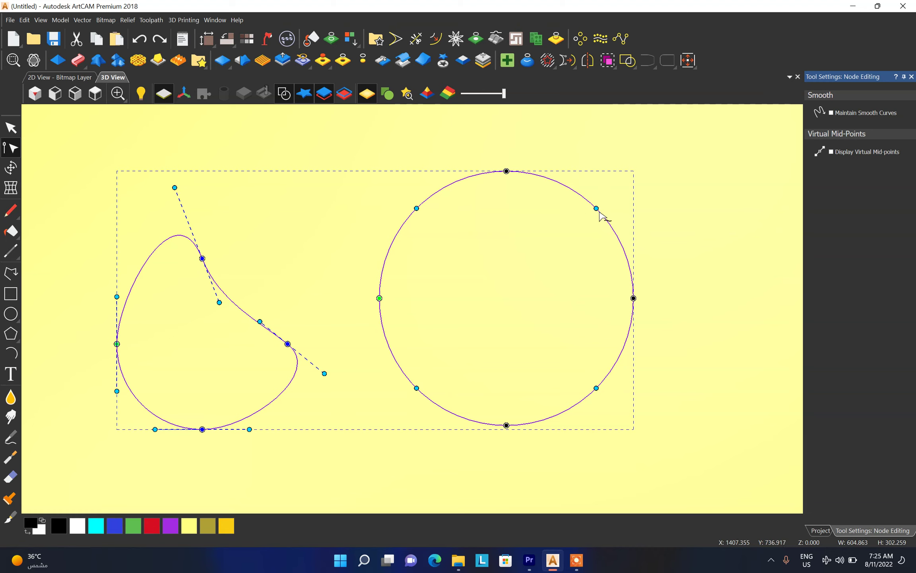
pyautogui.moveTo(596, 208); pyautogui.dragTo(623, 182)
pyautogui.moveTo(596, 388); pyautogui.dragTo(623, 415)
pyautogui.moveTo(416, 387); pyautogui.dragTo(392, 412)
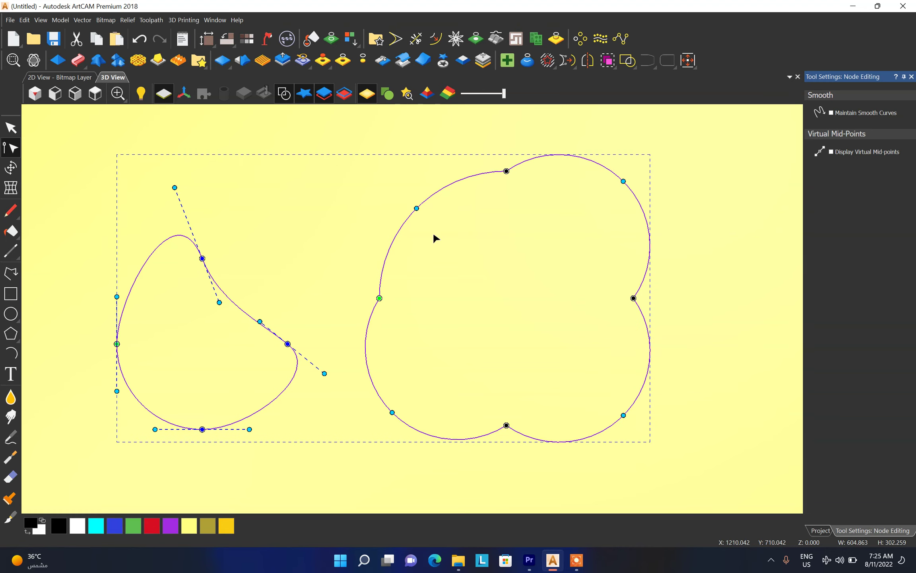
pyautogui.moveTo(416, 208); pyautogui.dragTo(379, 171)
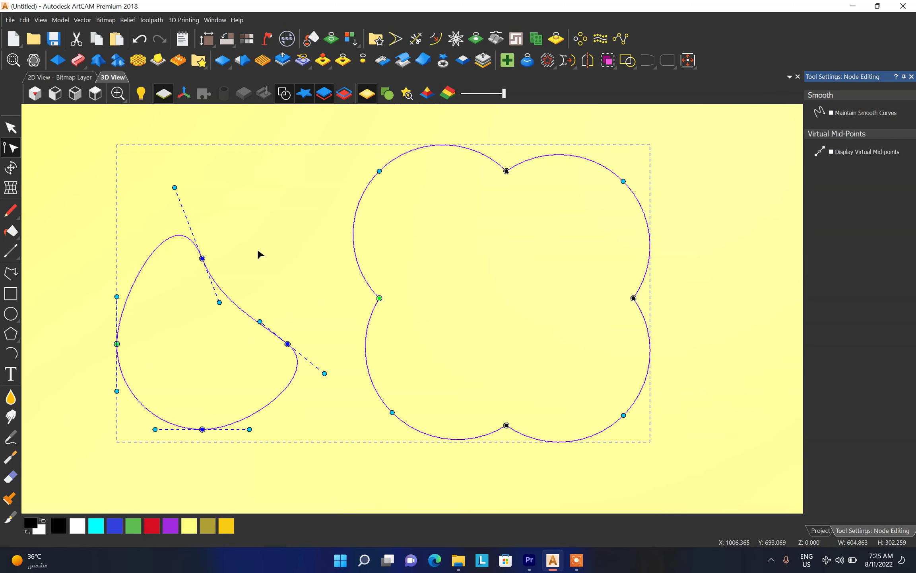
# Adjust the smaller shape's top and right node handles further to deepen the inward curve between them.
pyautogui.scroll(-2, 379, 252)
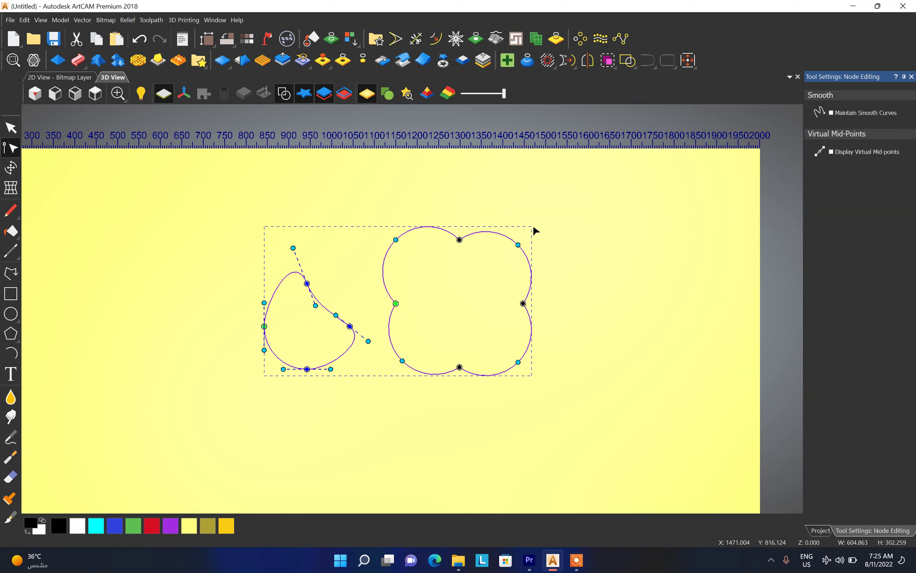
pyautogui.scroll(3, 320, 324)
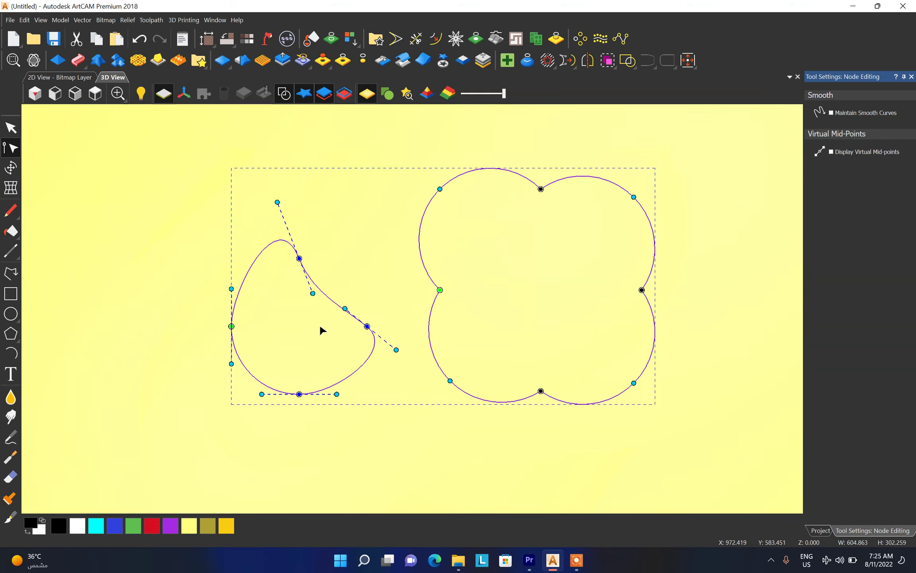
pyautogui.scroll(-2, 370, 257)
pyautogui.moveTo(392, 305); pyautogui.dragTo(367, 297)
pyautogui.scroll(1, 385, 262)
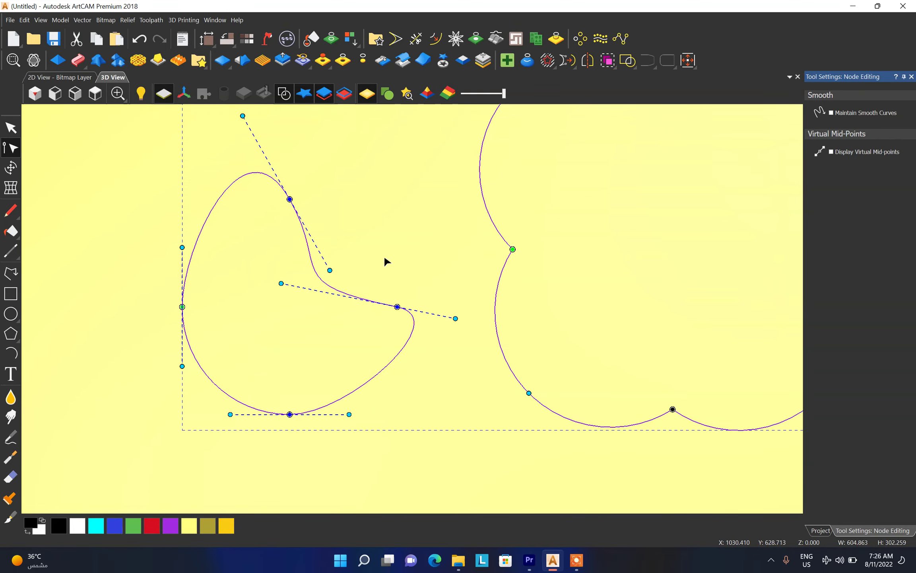
pyautogui.scroll(-3, 439, 329)
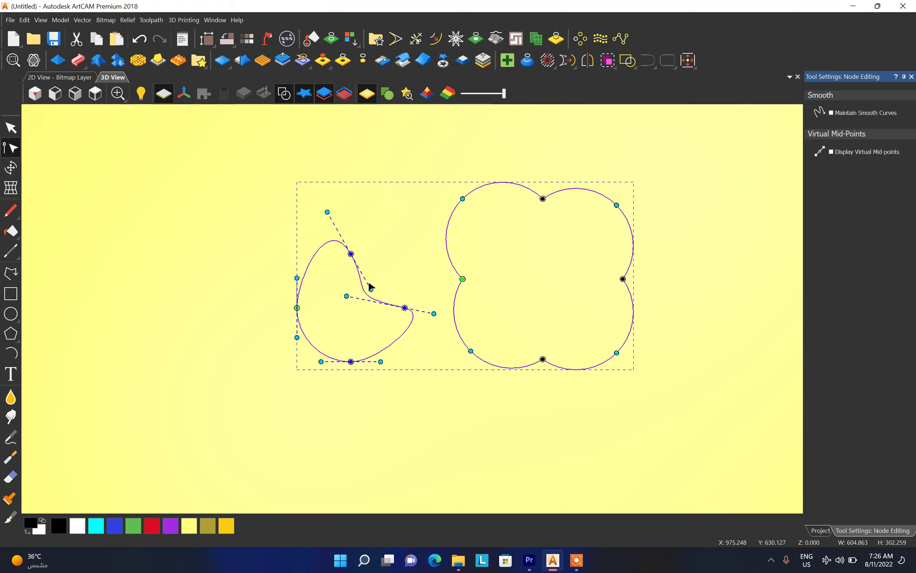
# Delete both reshaped circle vectors from the sheet.
pyautogui.scroll(-2, 368, 280)
pyautogui.moveTo(328, 229); pyautogui.dragTo(531, 374)
pyautogui.press('Delete')
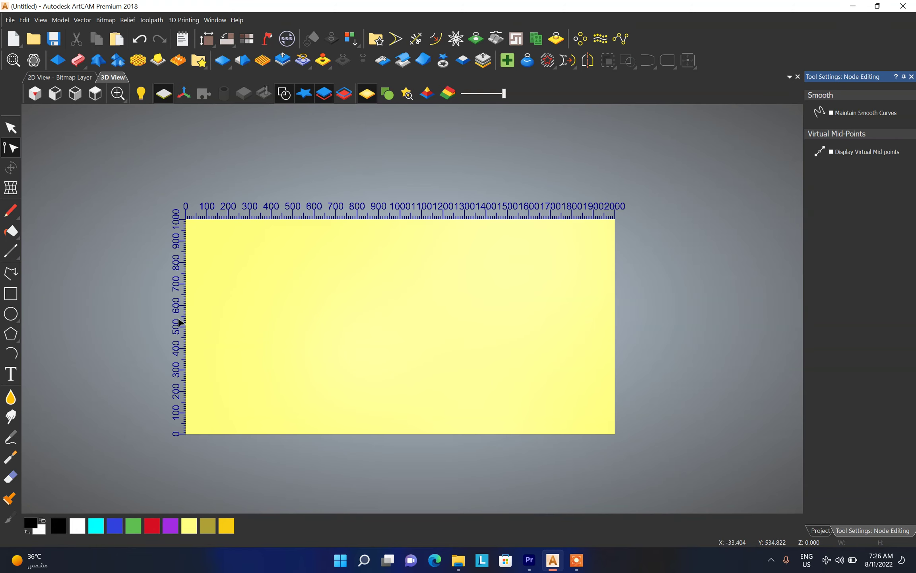
# Draw an ellipse centred at about X 819, Y 572 mm and set its width to 500 mm and height to 100 mm.
pyautogui.moveTo(11, 315)
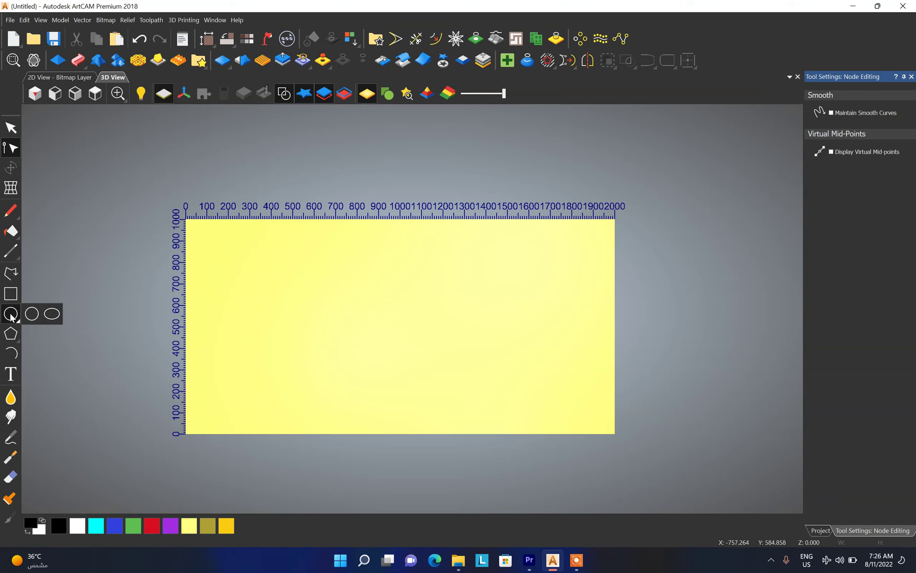
pyautogui.click(51, 314)
pyautogui.moveTo(361, 311); pyautogui.dragTo(423, 367)
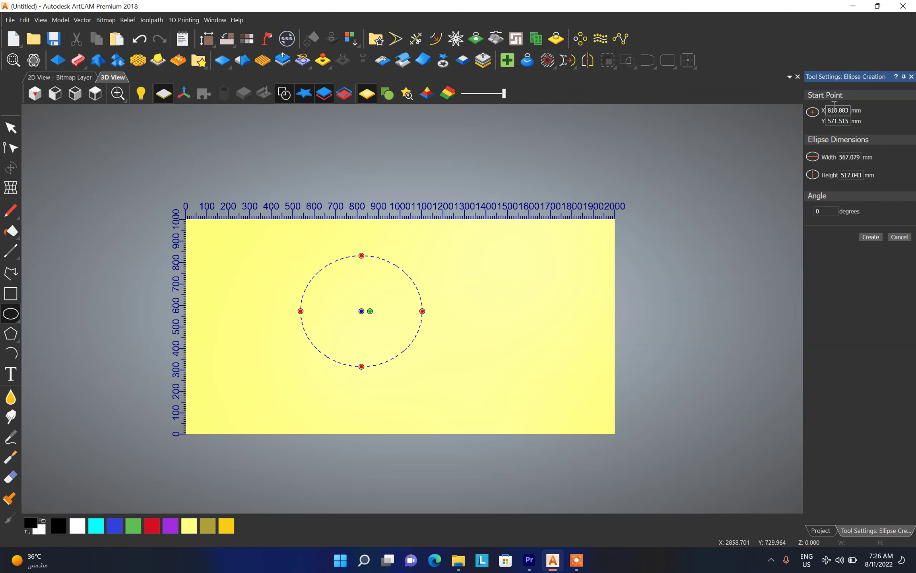
pyautogui.doubleClick(849, 157)
pyautogui.write('500')
pyautogui.doubleClick(850, 175)
pyautogui.write('100')
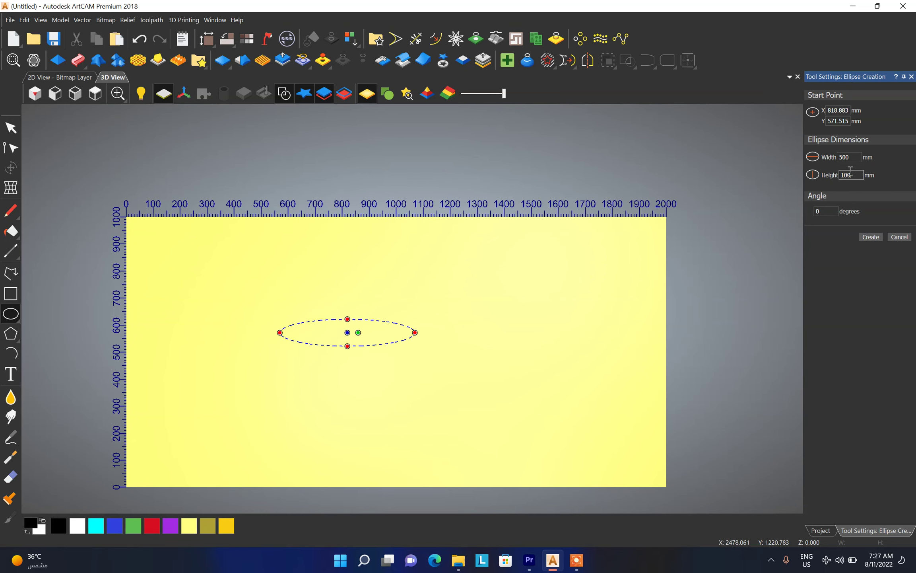
# Resize the ellipse freehand by its handles to about 488 mm wide and 283 mm high.
pyautogui.scroll(4, 360, 333)
pyautogui.scroll(-2, 352, 304)
pyautogui.scroll(3, 353, 305)
pyautogui.scroll(-2, 354, 272)
pyautogui.moveTo(373, 288); pyautogui.dragTo(373, 209)
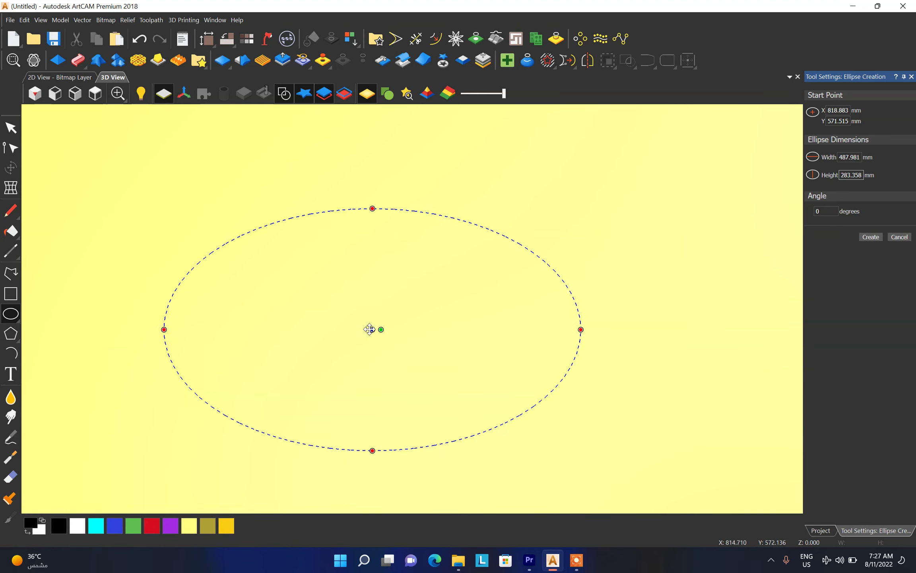
# Move the ellipse's centre to about X 859, Y 593 mm and set its angle to 48 degrees.
pyautogui.moveTo(370, 329); pyautogui.dragTo(305, 284)
pyautogui.click(817, 210)
pyautogui.doubleClick(816, 211)
pyautogui.write('48')
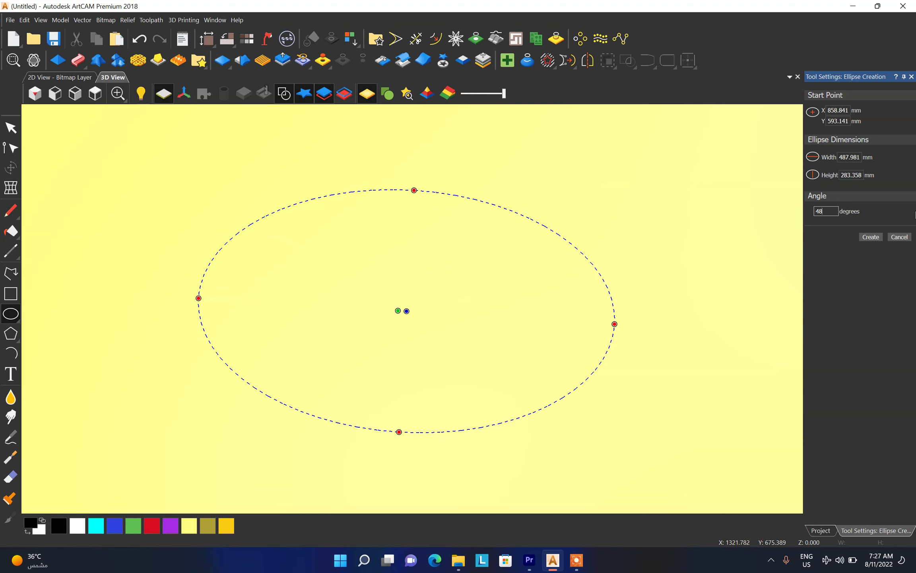
# Create the ellipse at an angle of 45 degrees and remove it from the sheet.
pyautogui.press('Return')
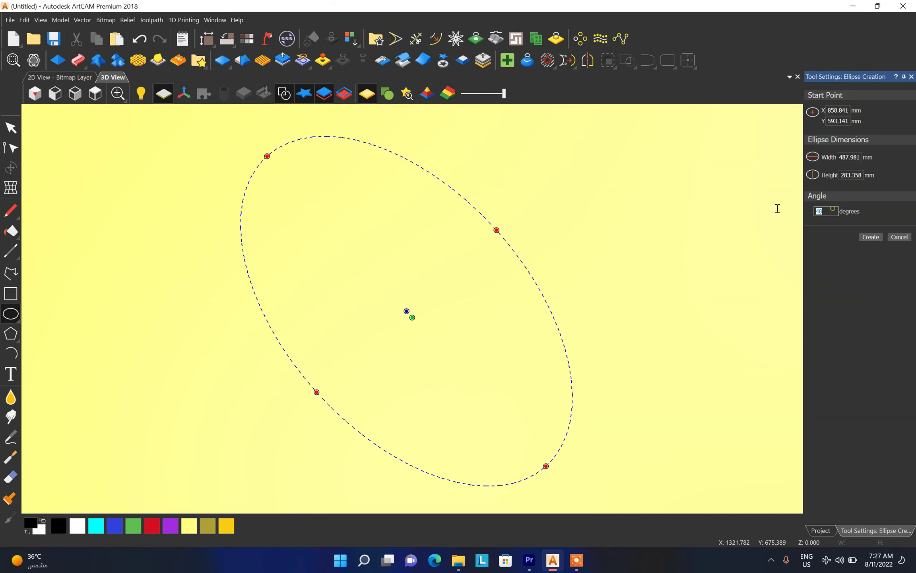
pyautogui.click(871, 237)
pyautogui.scroll(-4, 478, 311)
pyautogui.scroll(2, 424, 304)
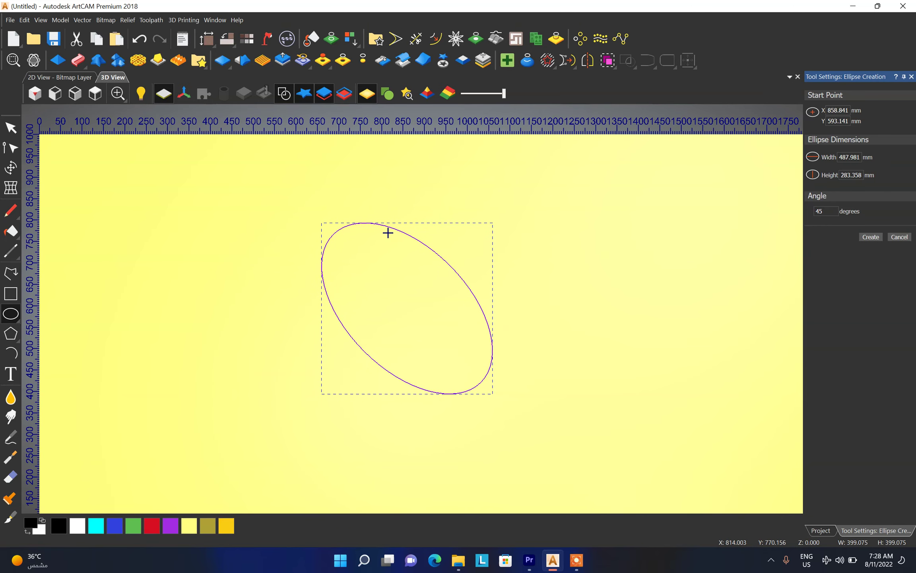
pyautogui.press('Escape')
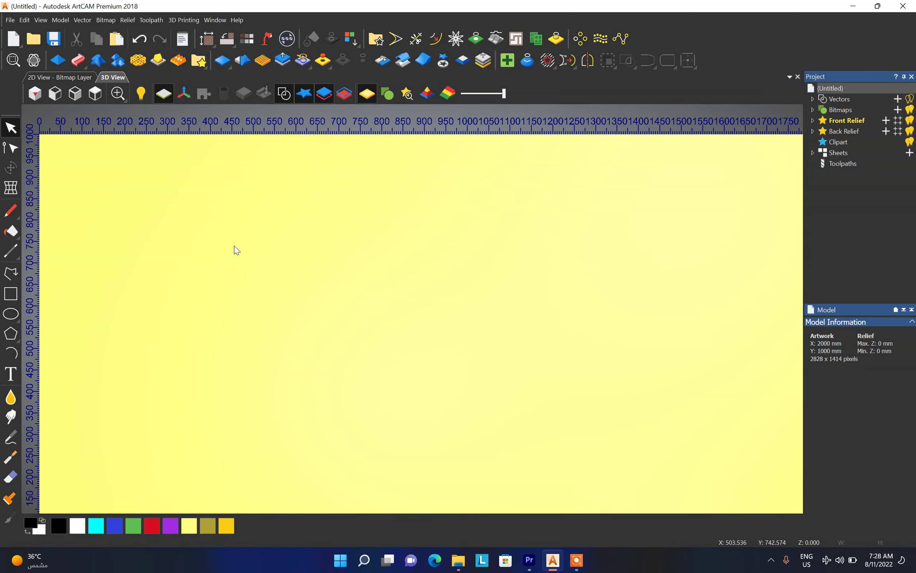
# Draw a polygon of about 251 mm radius centred at about X 828, Y 651 mm, with 7 sides and an angle of 45 degrees.
pyautogui.click(12, 340)
pyautogui.click(32, 336)
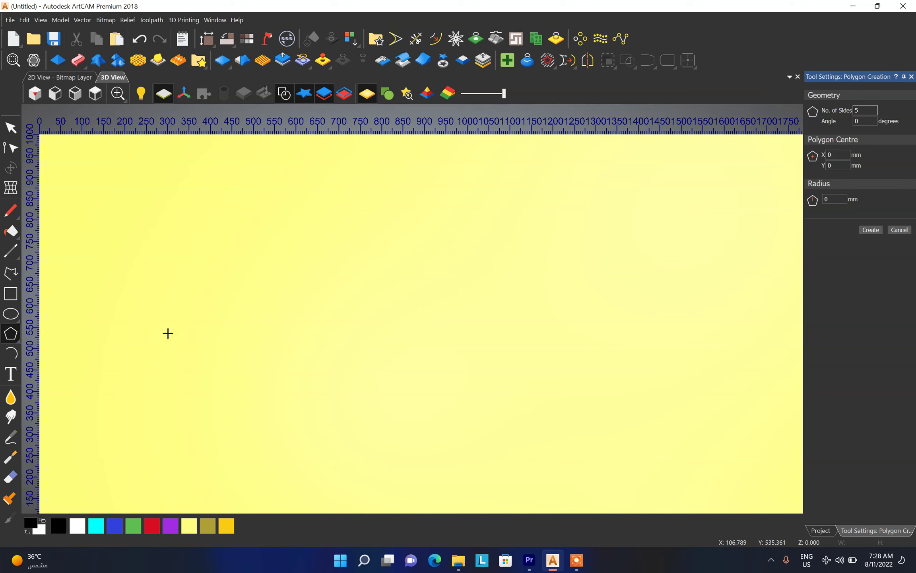
pyautogui.moveTo(394, 283); pyautogui.dragTo(453, 374)
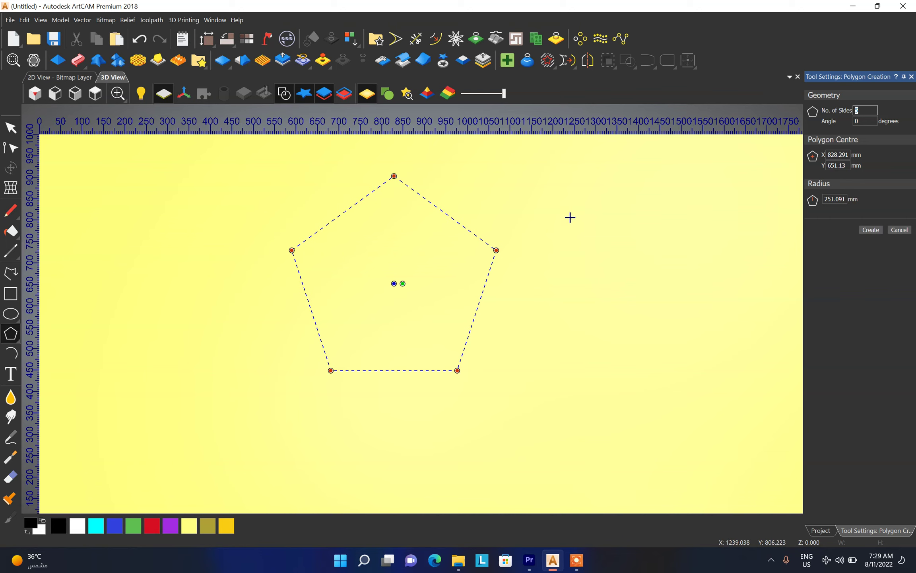
pyautogui.press('Return')
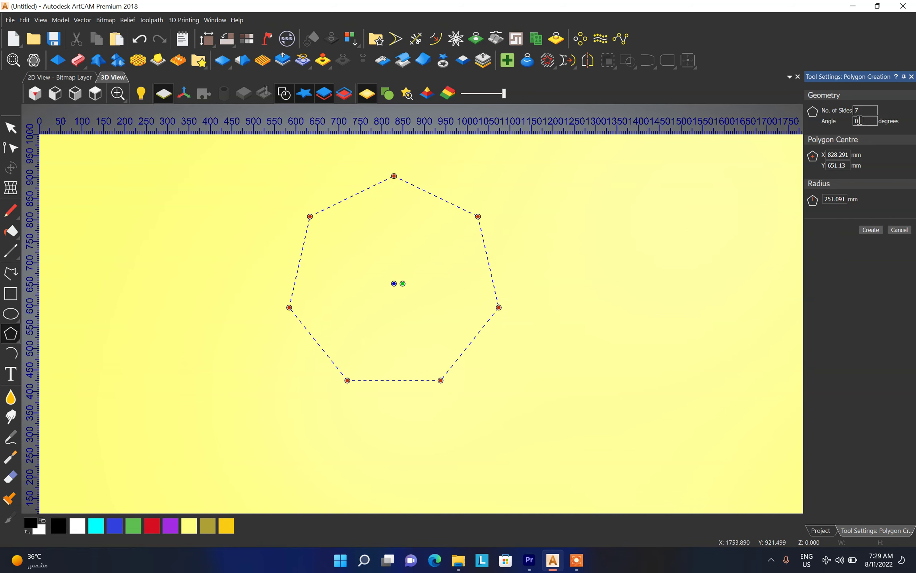
pyautogui.write('45')
pyautogui.press('Return')
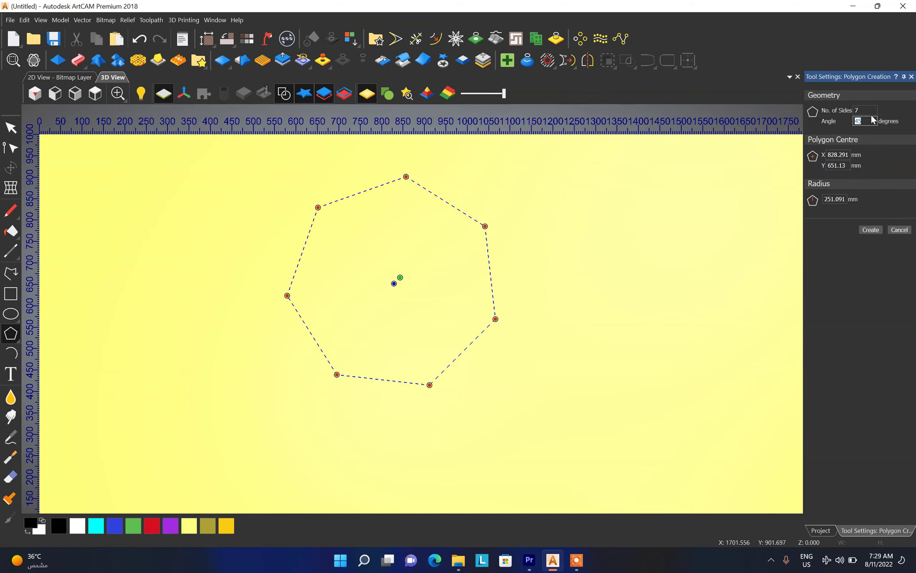
# Move the seven-sided polygon's centre to X 0, Y 0 mm and inspect its position at the sheet origin.
pyautogui.click(849, 155)
pyautogui.write('0')
pyautogui.press('Tab')
pyautogui.write('0')
pyautogui.press('Return')
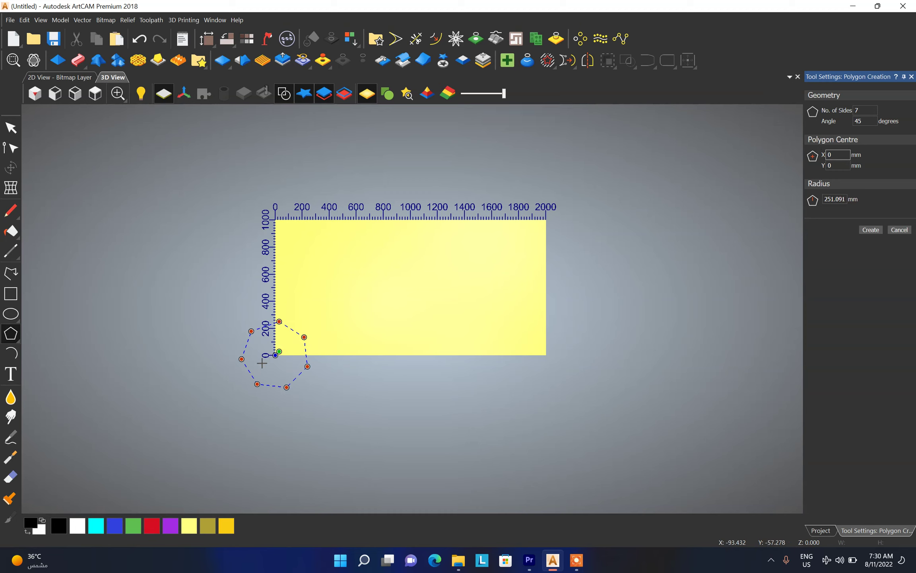
pyautogui.scroll(1, 347, 292)
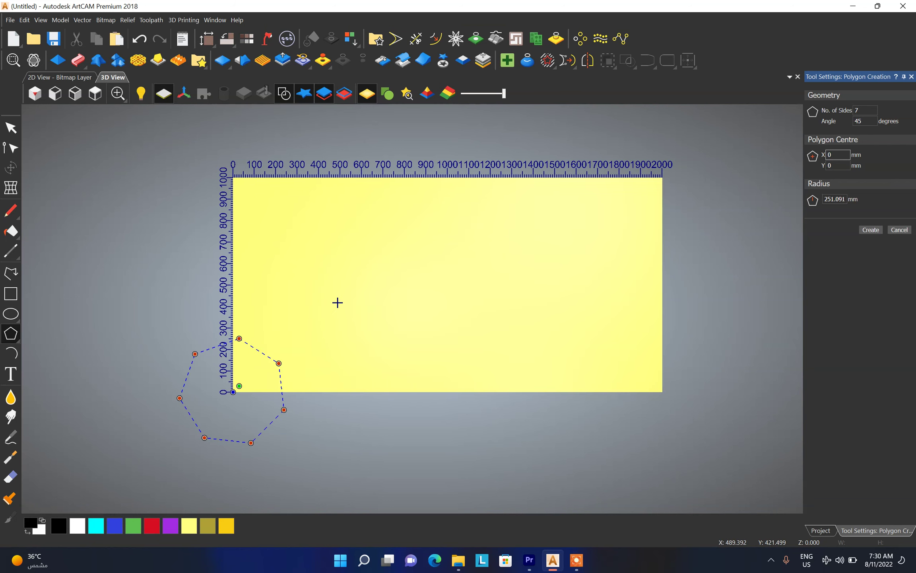
pyautogui.scroll(-1, 252, 340)
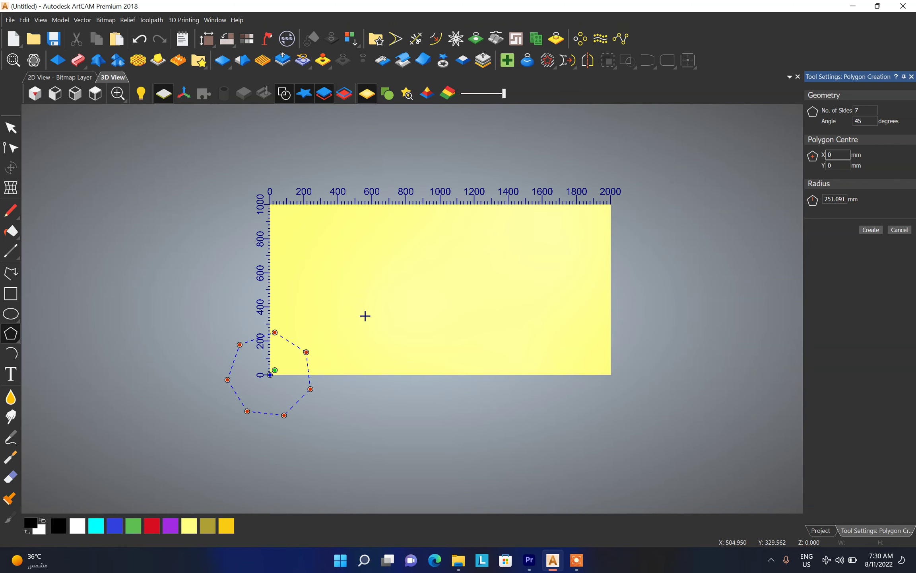
pyautogui.click(840, 155)
pyautogui.scroll(5, 256, 378)
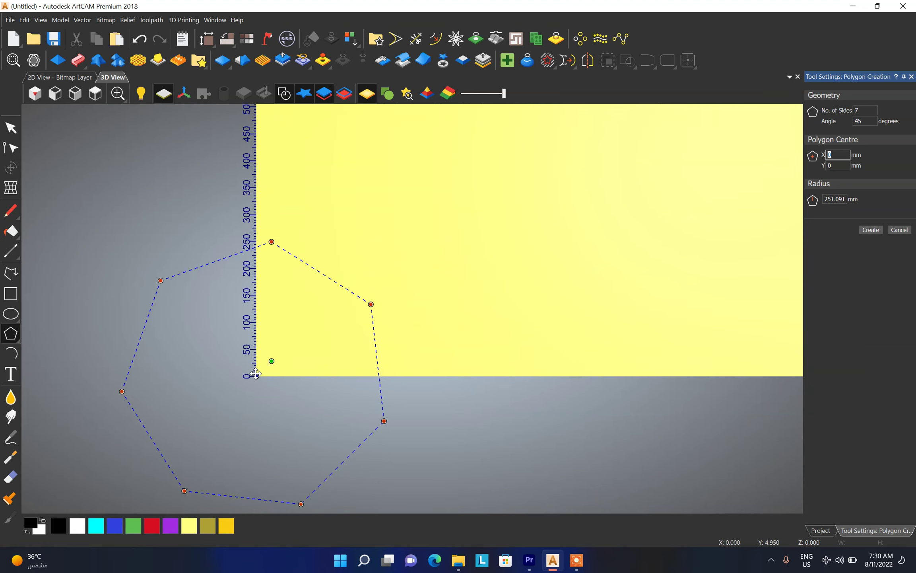
pyautogui.scroll(-2, 410, 306)
pyautogui.scroll(-1, 221, 355)
# Set the seven-sided polygon's centre to X 500 mm, Y 500 mm.
pyautogui.click(835, 199)
pyautogui.hotkey('shift', 'Tab')
pyautogui.hotkey('shift', 'Tab')
pyautogui.write('500')
pyautogui.press('Tab')
pyautogui.write('500')
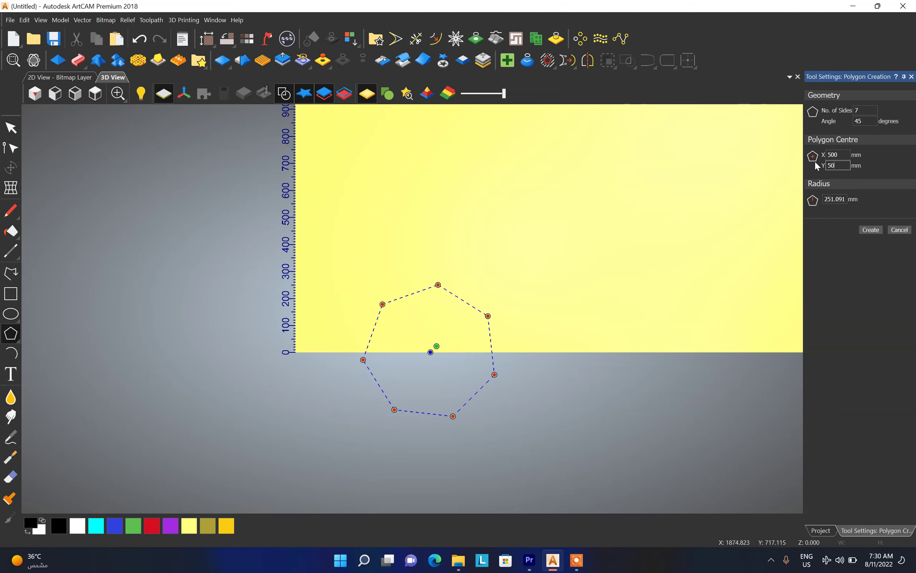
pyautogui.press('Return')
pyautogui.scroll(-1, 501, 241)
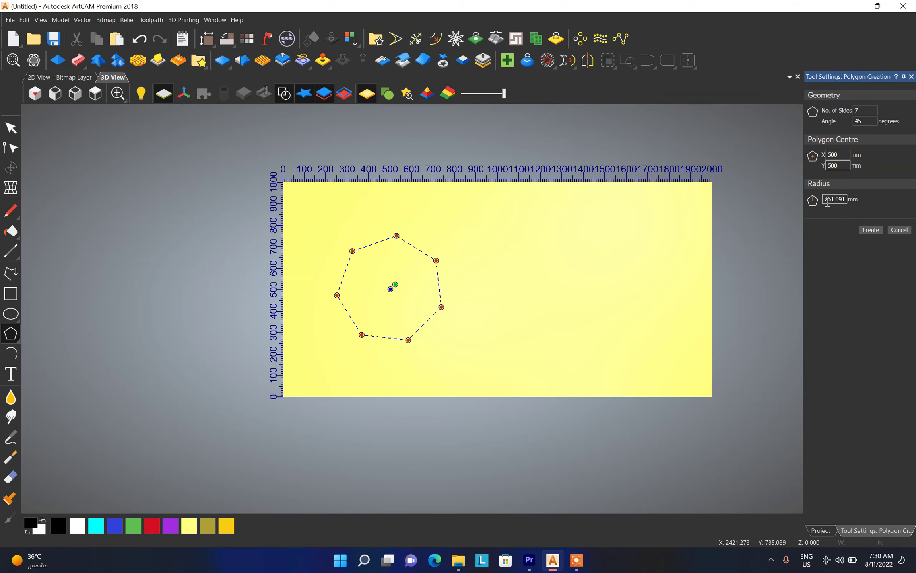
# Set the polygon's radius to 400 mm and create the vector.
pyautogui.click(826, 200)
pyautogui.write('400')
pyautogui.press('Tab')
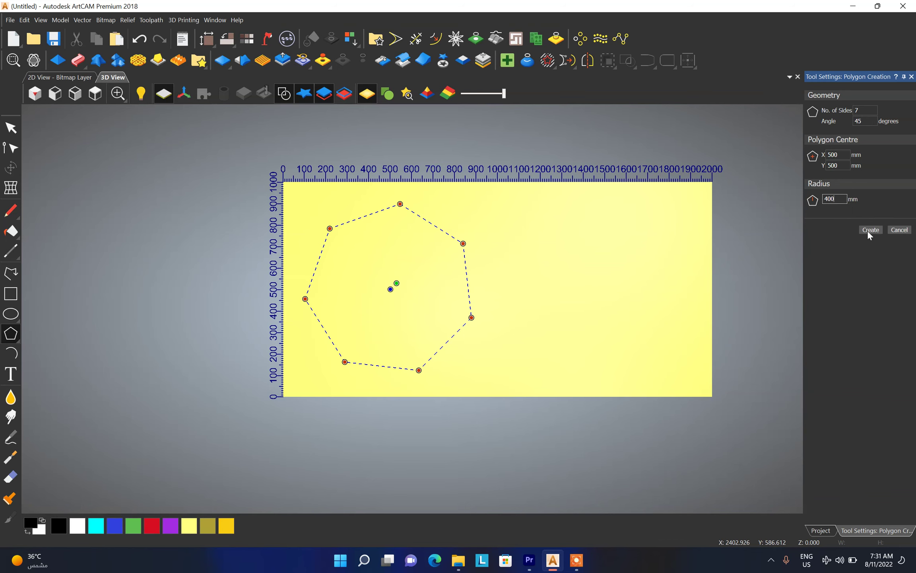
pyautogui.click(870, 230)
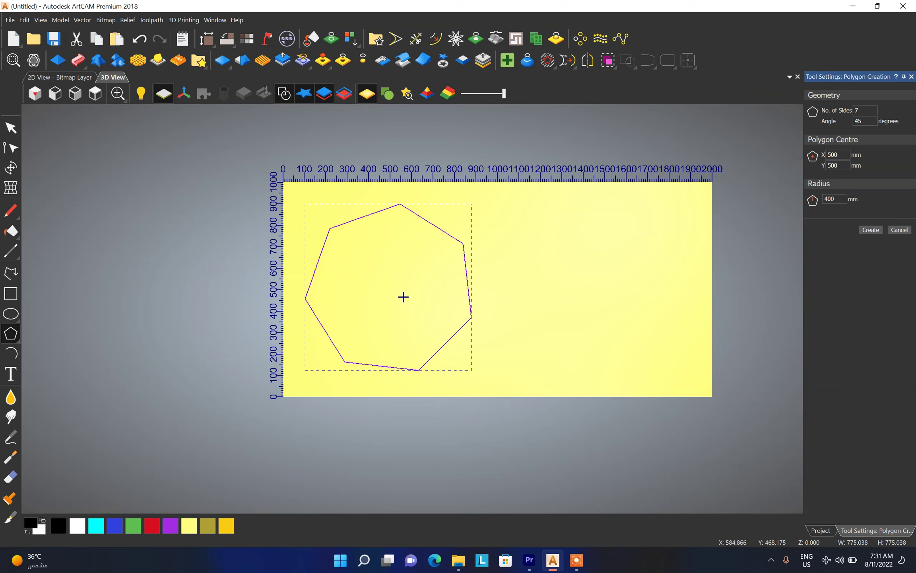
pyautogui.press('Escape')
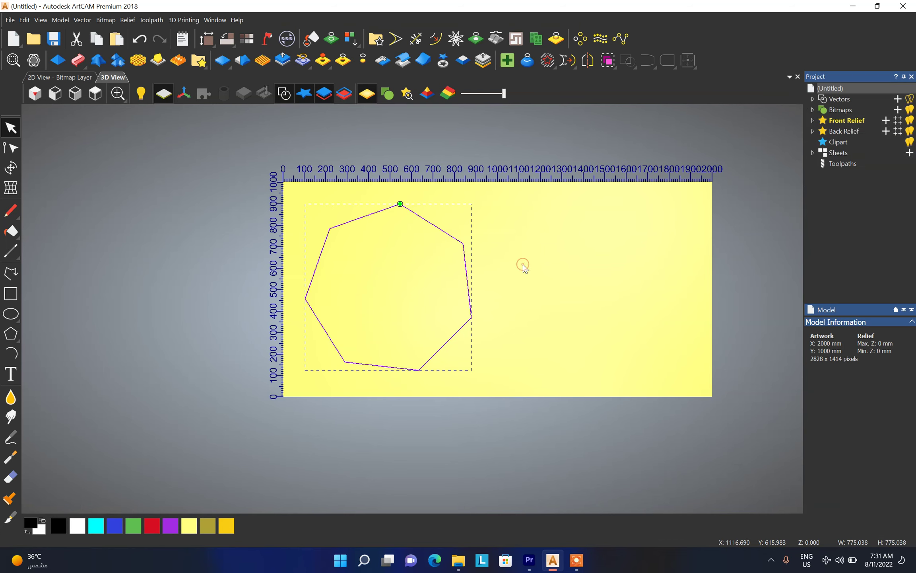
# Delete the polygon and draw a five-pointed star centred at about X 828, Y 545 mm, with radii of about 260 and 127 mm.
pyautogui.press('Delete')
pyautogui.click(13, 337)
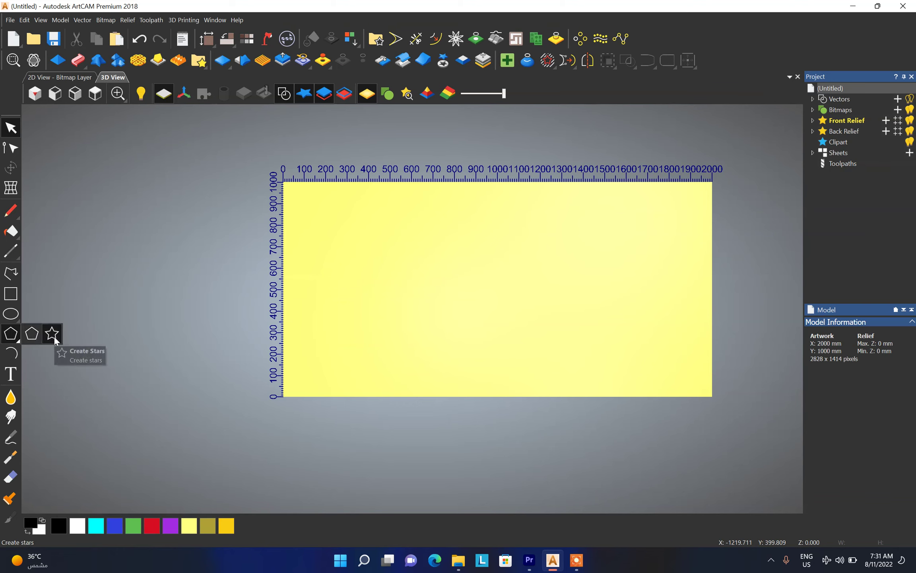
pyautogui.click(52, 335)
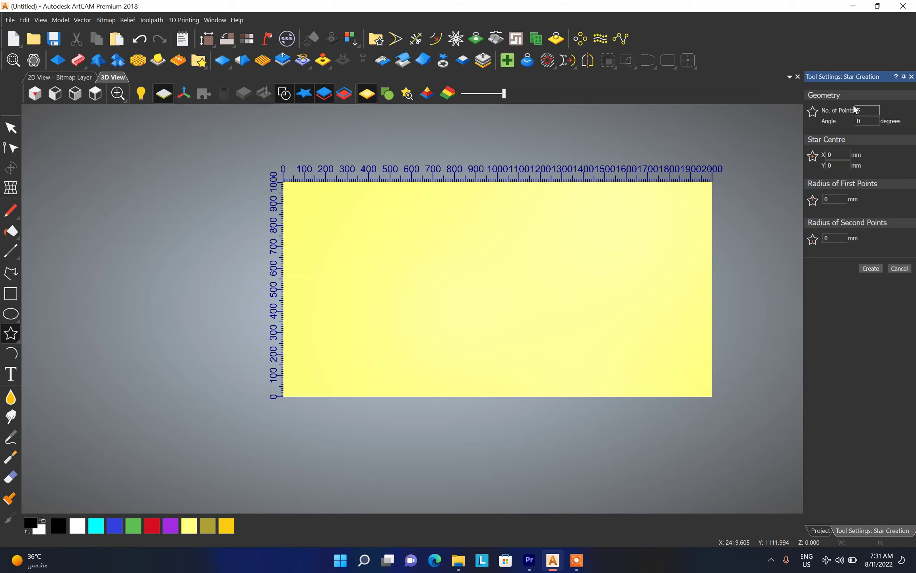
pyautogui.moveTo(461, 280); pyautogui.dragTo(525, 318)
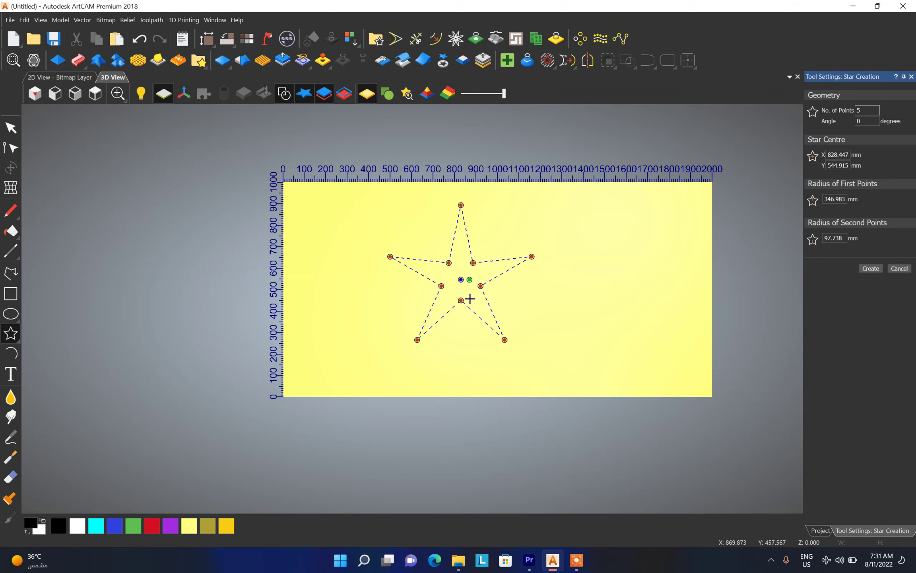
pyautogui.scroll(2, 470, 271)
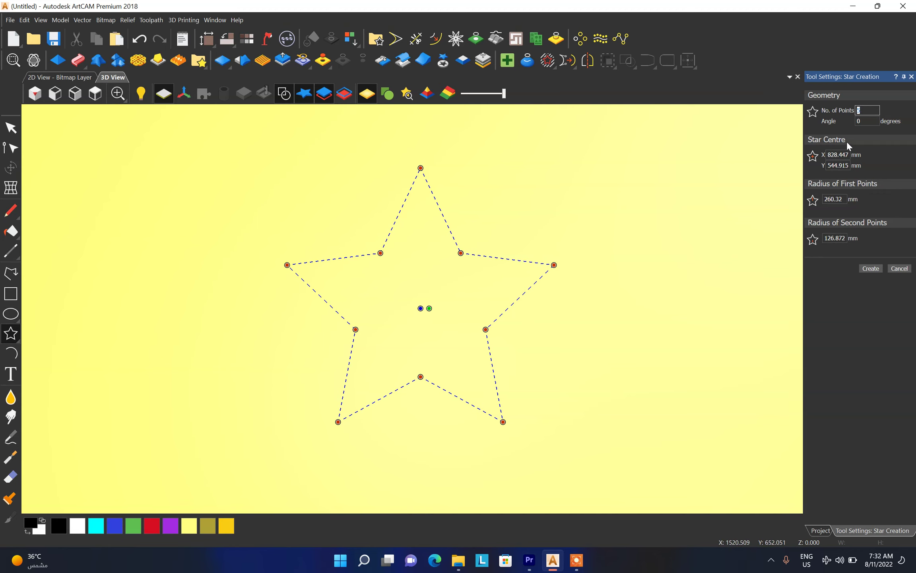
# Change the star to 6 points and set its angle to 45 degrees.
pyautogui.write('6')
pyautogui.press('Tab')
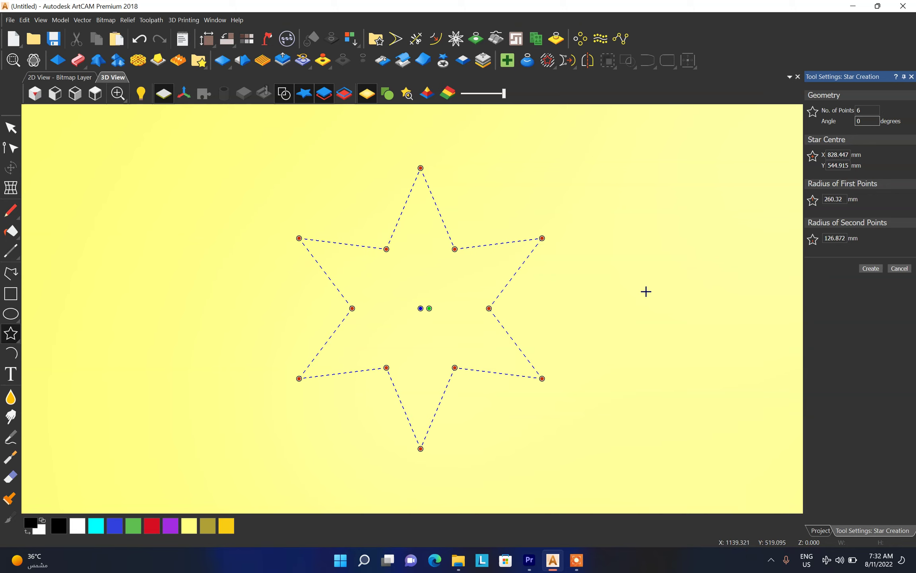
pyautogui.doubleClick(869, 121)
pyautogui.write('45')
pyautogui.click(872, 114)
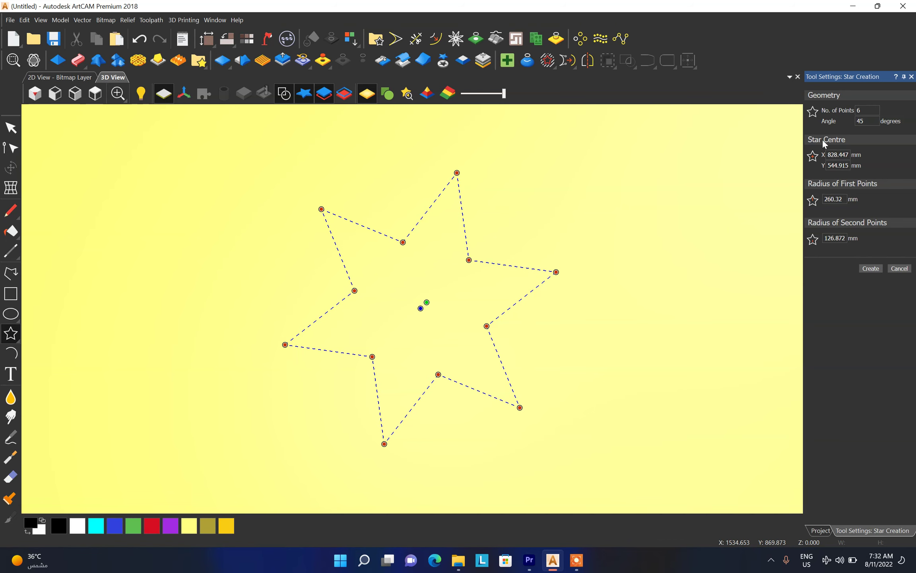
# Set the star's radius of first points to 50 mm and its radius of second points to 500 mm.
pyautogui.scroll(-5, 502, 305)
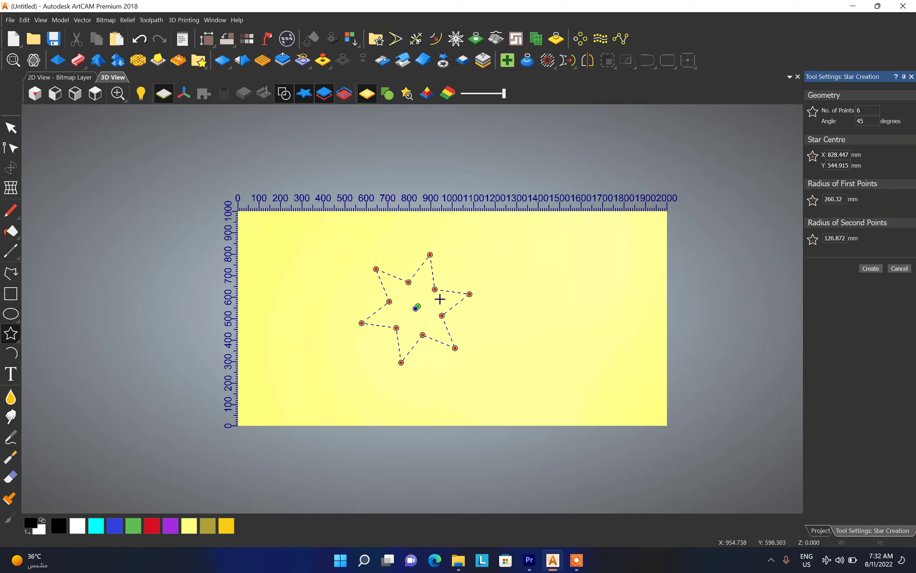
pyautogui.scroll(2, 438, 300)
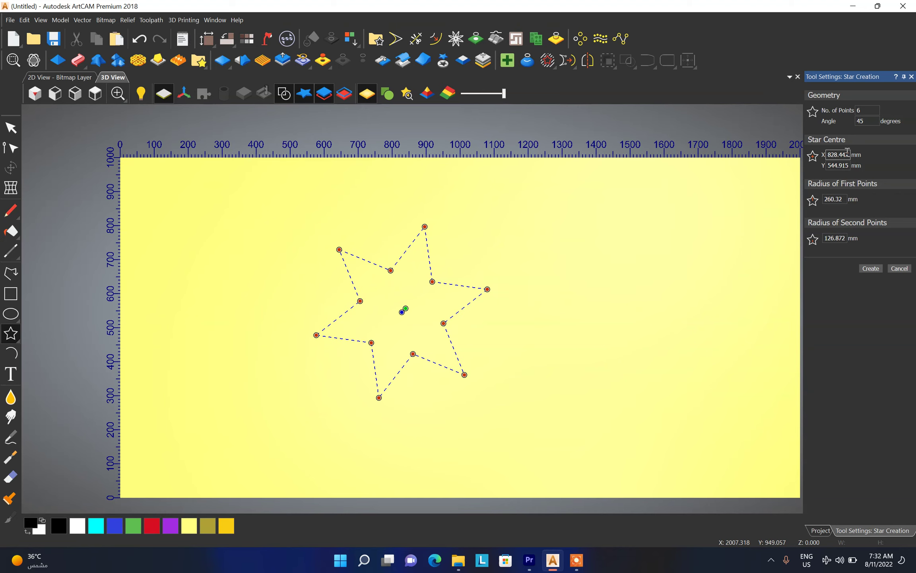
pyautogui.doubleClick(830, 199)
pyautogui.write('40')
pyautogui.scroll(3, 467, 297)
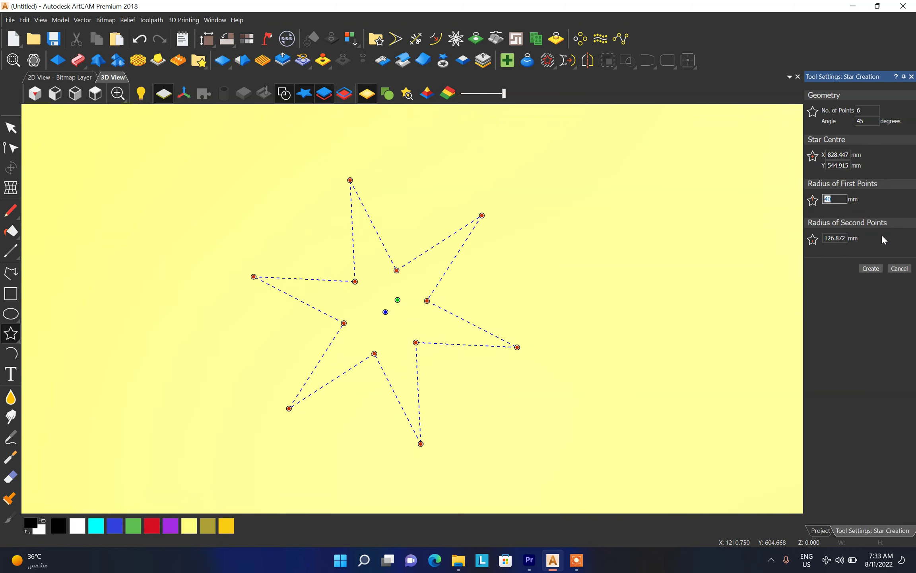
pyautogui.write('50')
pyautogui.press('Tab')
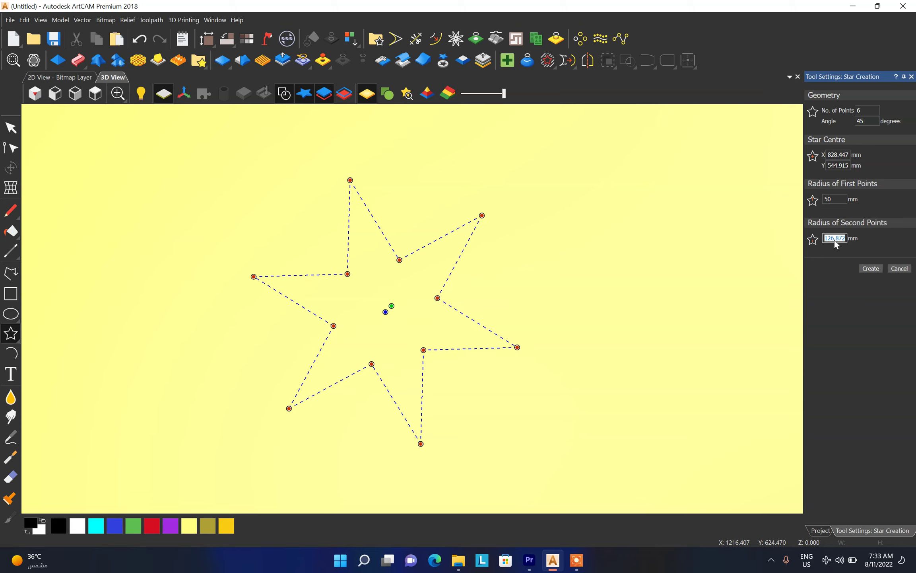
pyautogui.write('500')
pyautogui.click(842, 200)
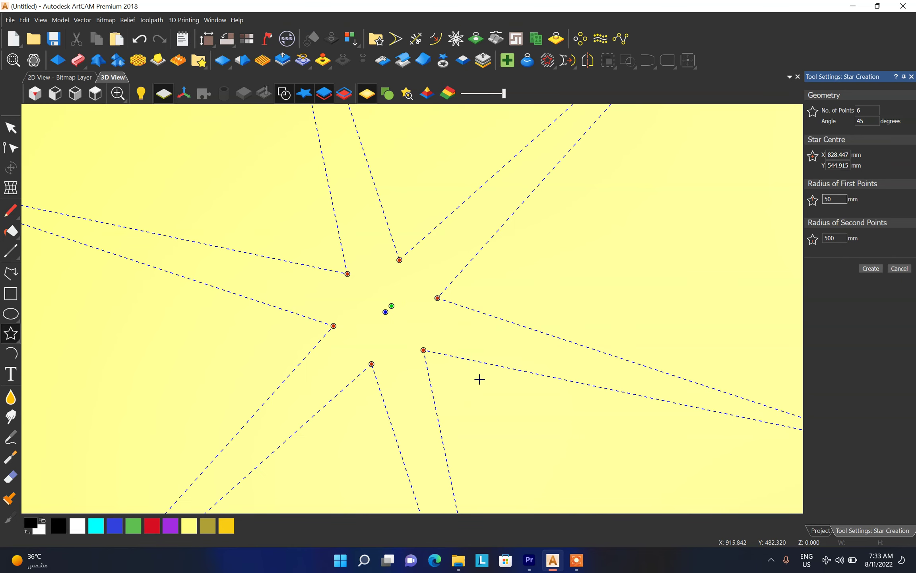
pyautogui.scroll(-5, 478, 379)
pyautogui.scroll(1, 435, 307)
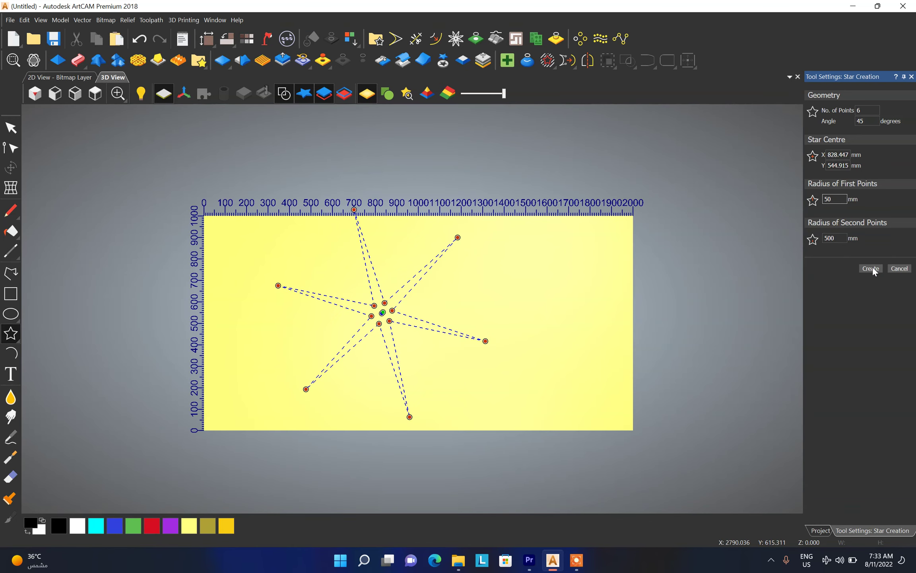
# Create the six-pointed star vector and deselect it.
pyautogui.click(871, 268)
pyautogui.scroll(2, 353, 292)
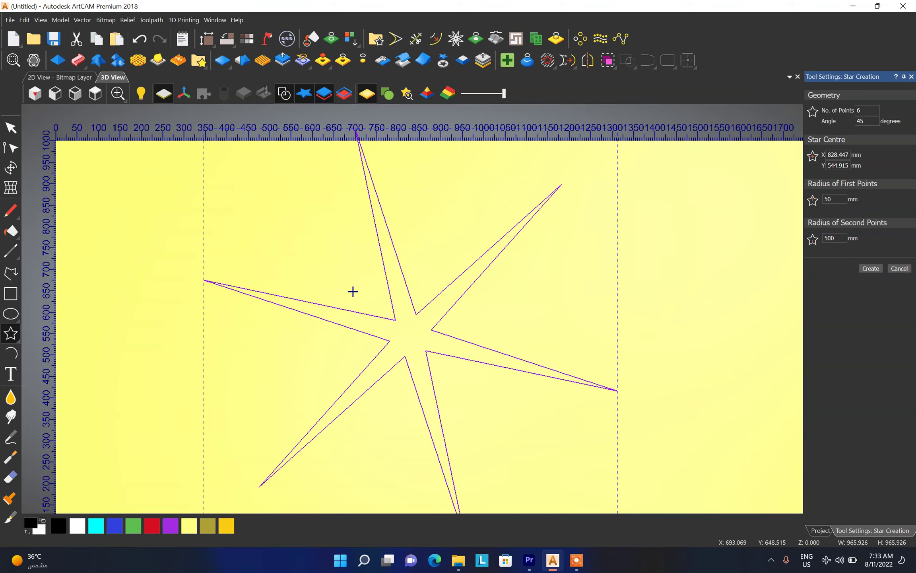
pyautogui.scroll(-2, 454, 263)
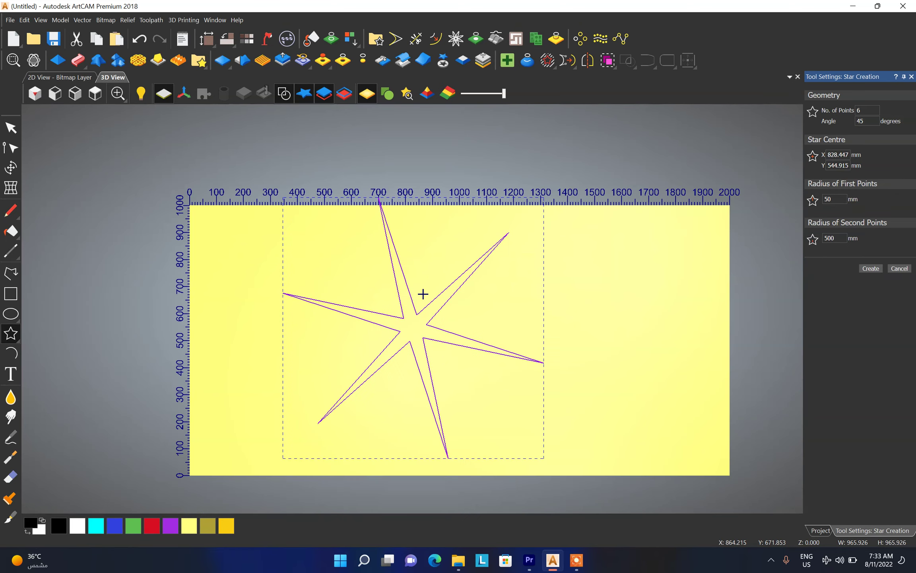
pyautogui.press('Escape')
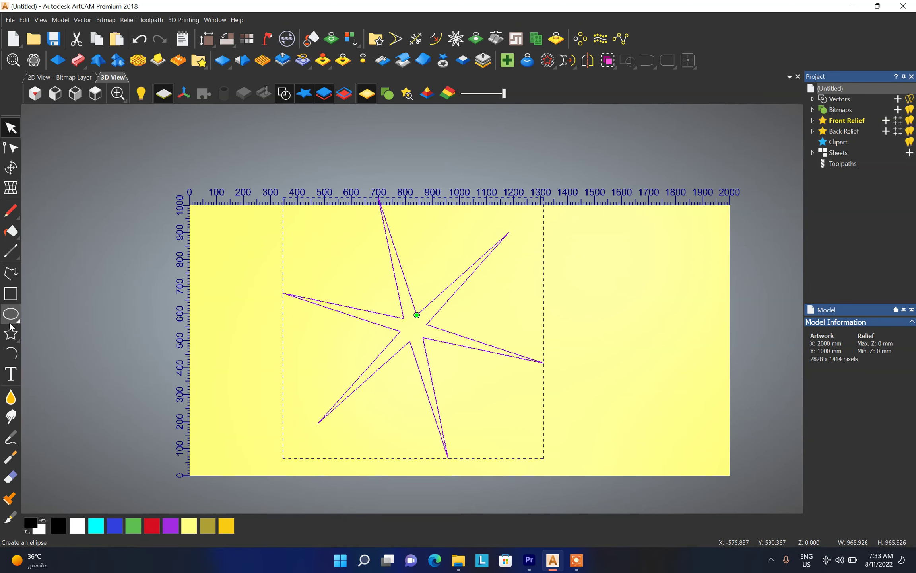
pyautogui.moveTo(11, 333)
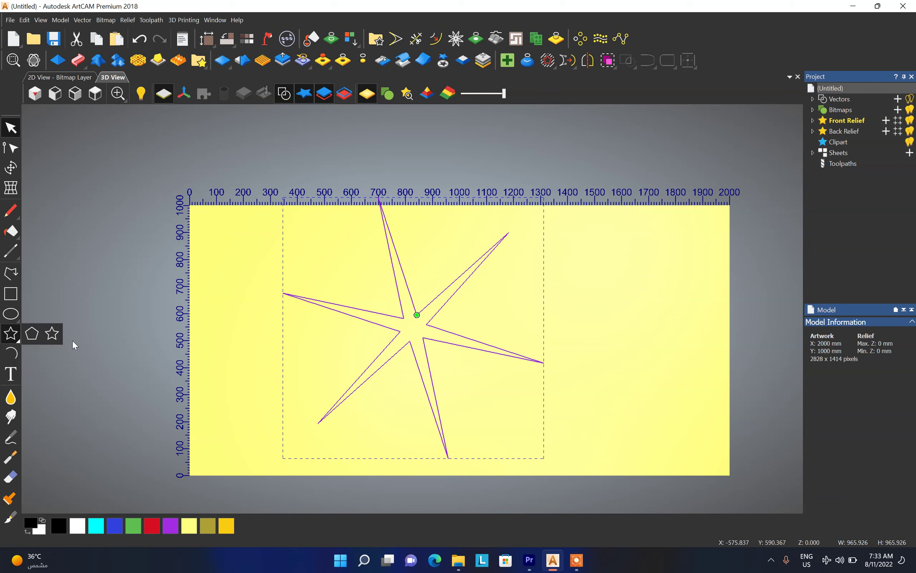
pyautogui.click(149, 220)
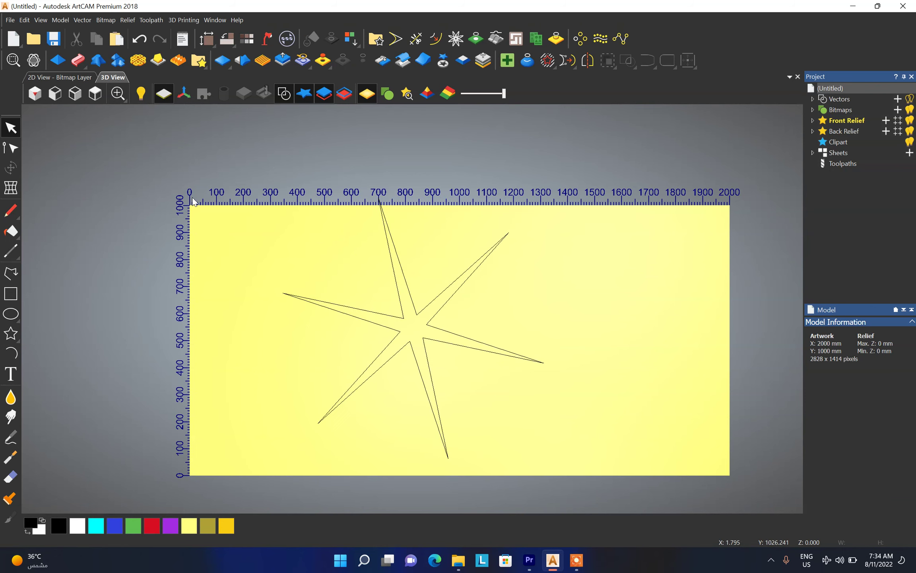